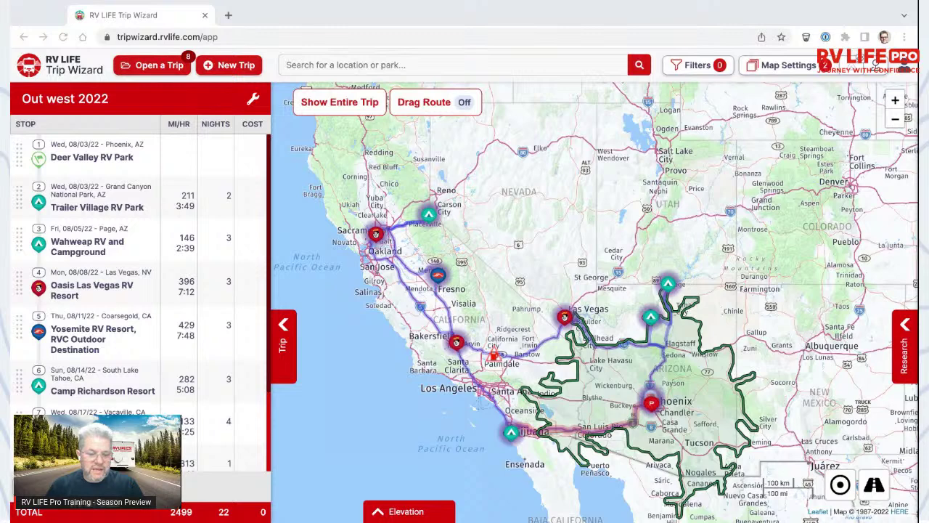
# Examine the fuel warning marker on the route between Las Vegas and Bakersfield, close up and in relation to the whole trip.
pyautogui.click(159, 16)
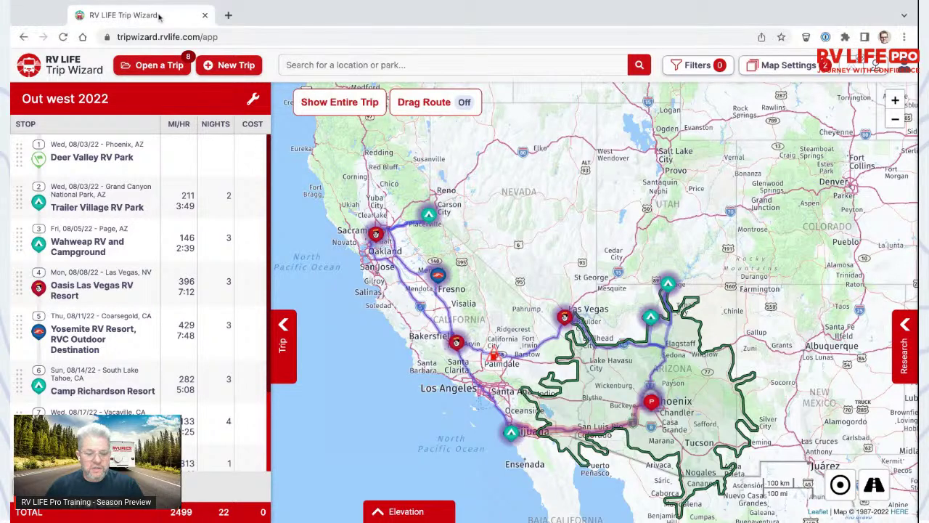
pyautogui.scroll(2, 492, 362)
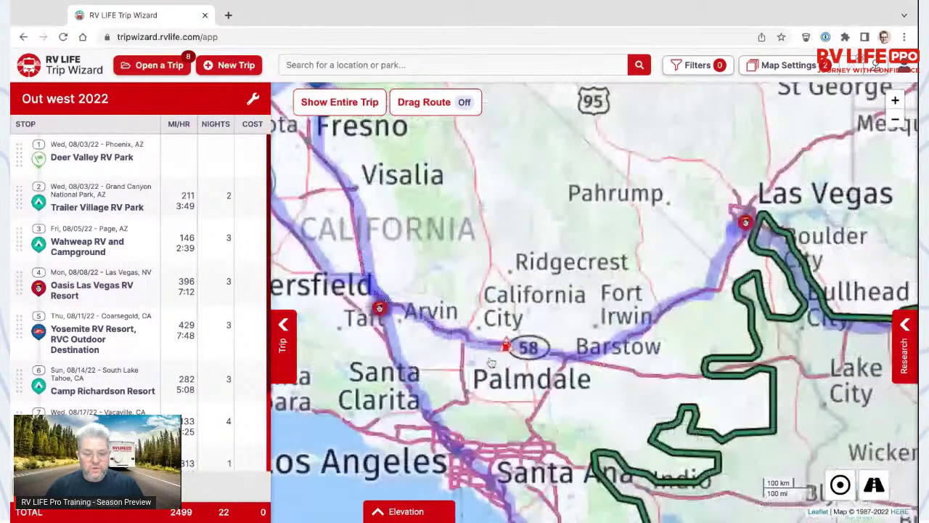
pyautogui.scroll(-3, 491, 361)
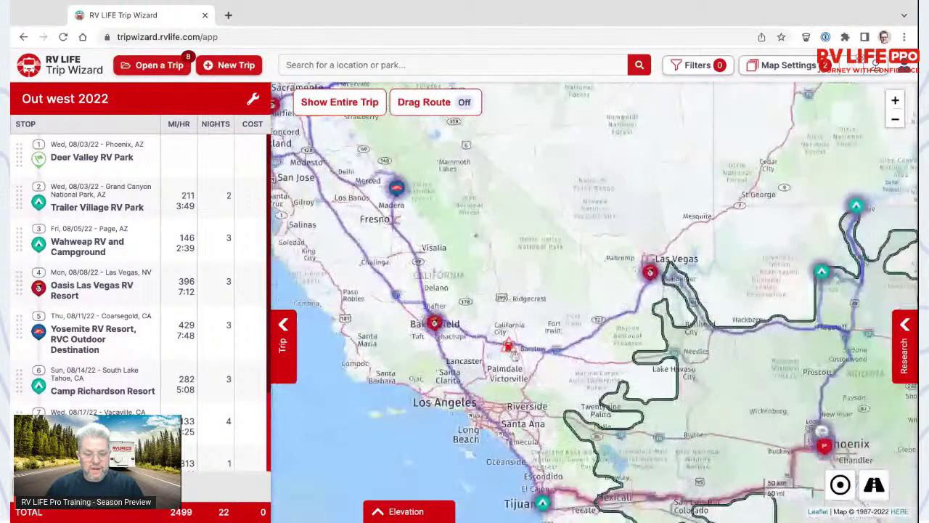
pyautogui.scroll(4, 518, 361)
pyautogui.scroll(2, 518, 361)
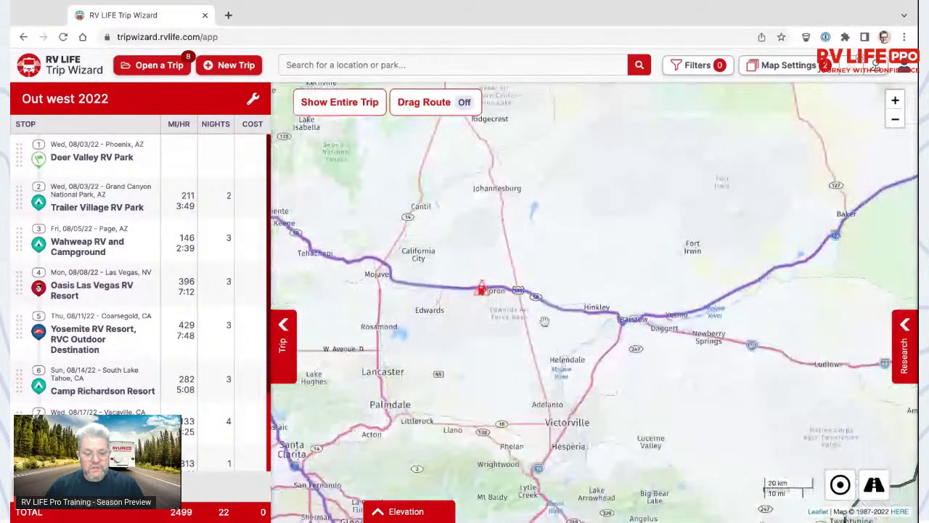
pyautogui.scroll(-3, 544, 320)
pyautogui.scroll(2, 564, 330)
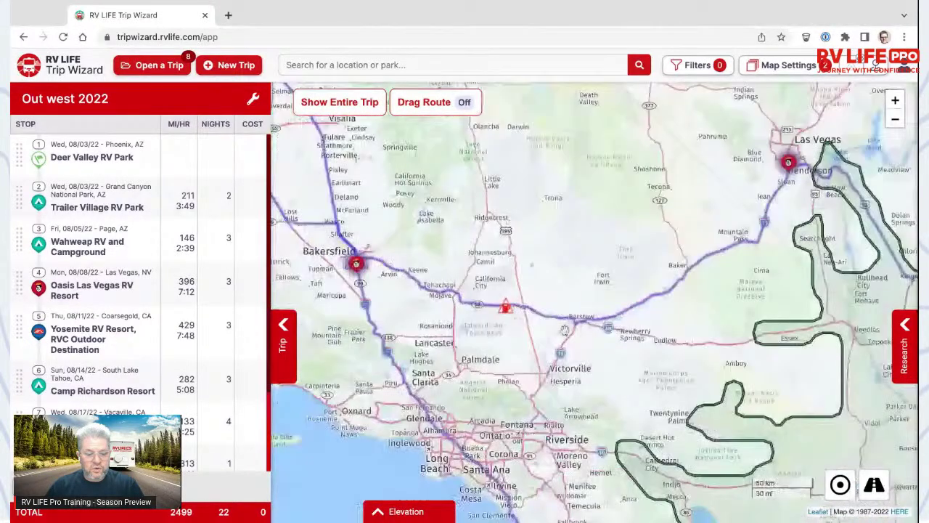
pyautogui.scroll(-1, 549, 300)
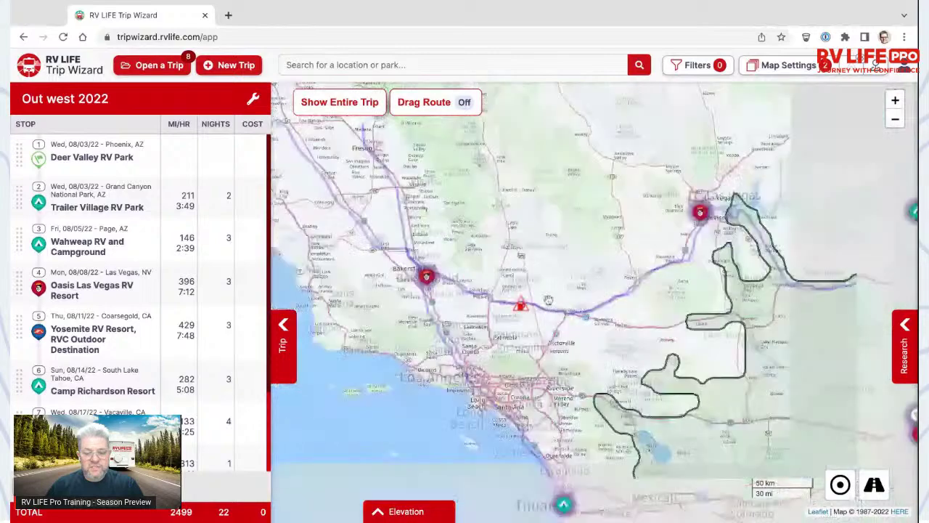
pyautogui.scroll(-1, 549, 299)
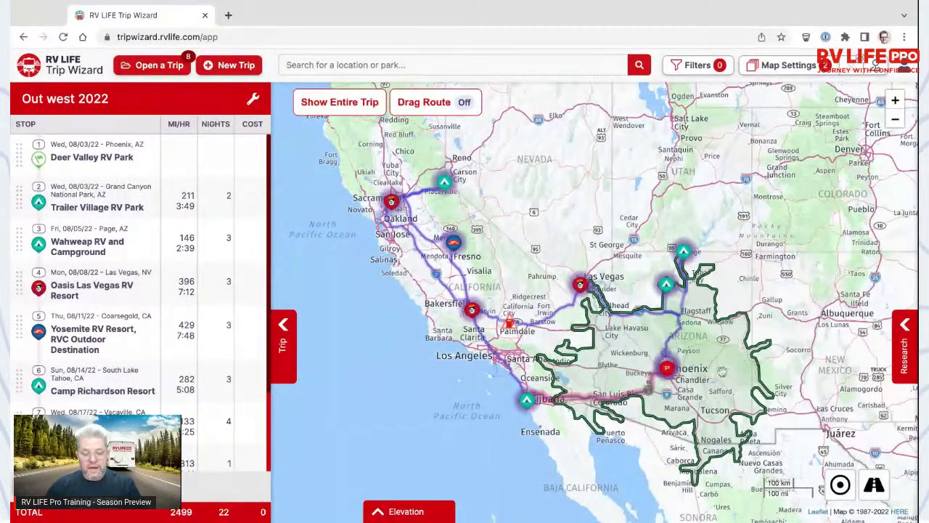
# Inspect the route legs for the Wahweap, Yosemite and Oasis Las Vegas stops against the driving radius area.
pyautogui.scroll(1, 636, 395)
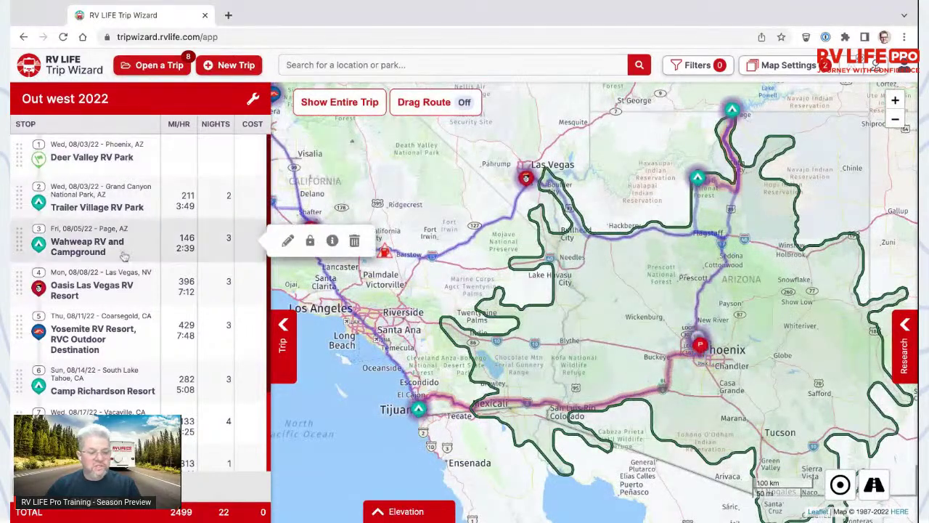
pyautogui.moveTo(122, 346)
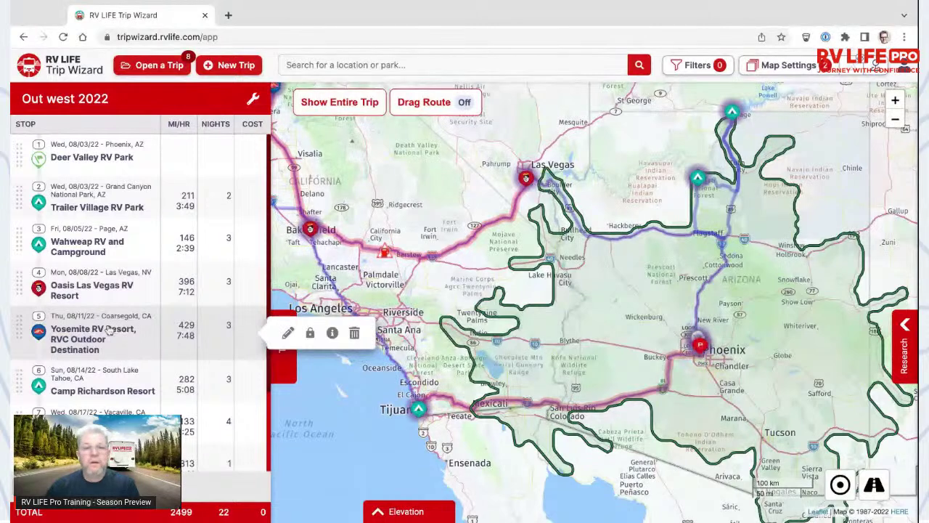
pyautogui.moveTo(147, 274)
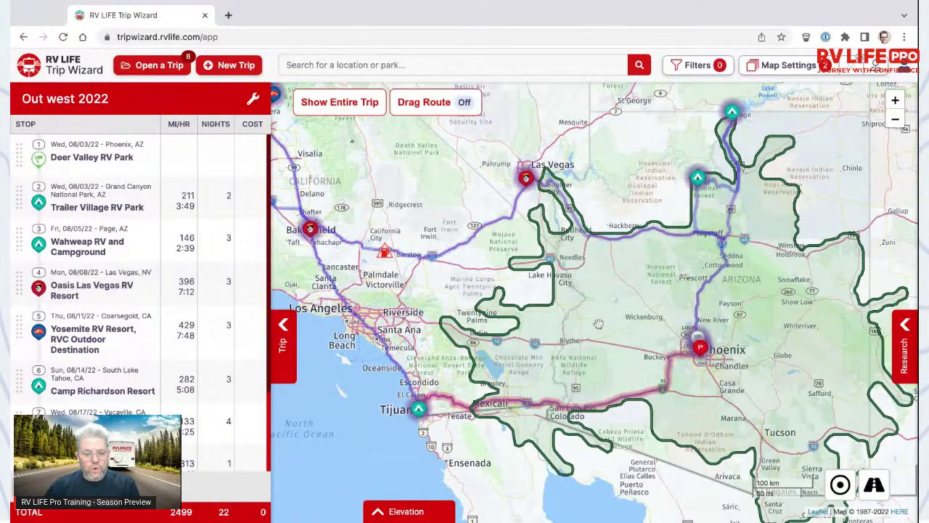
# Collapse the trip's stop list and display the route's elevation profile with gradient shading.
pyautogui.click(284, 335)
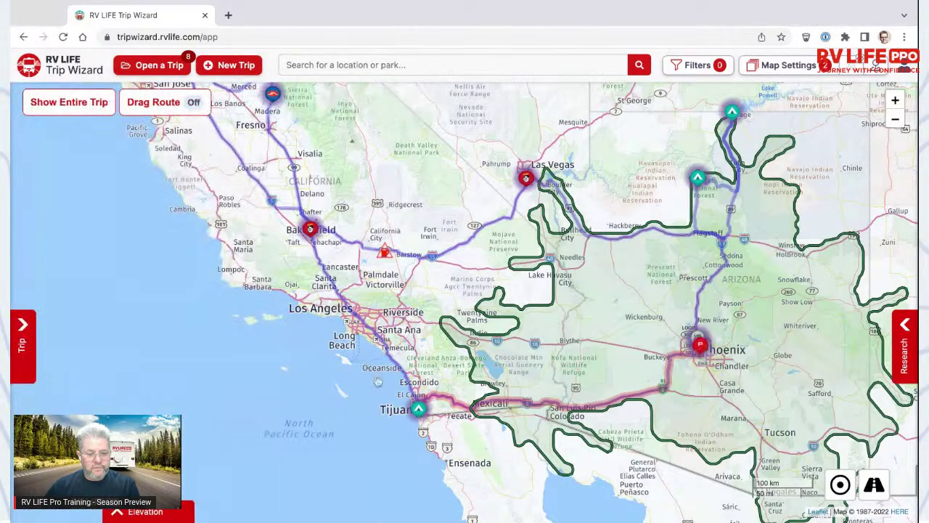
pyautogui.click(149, 511)
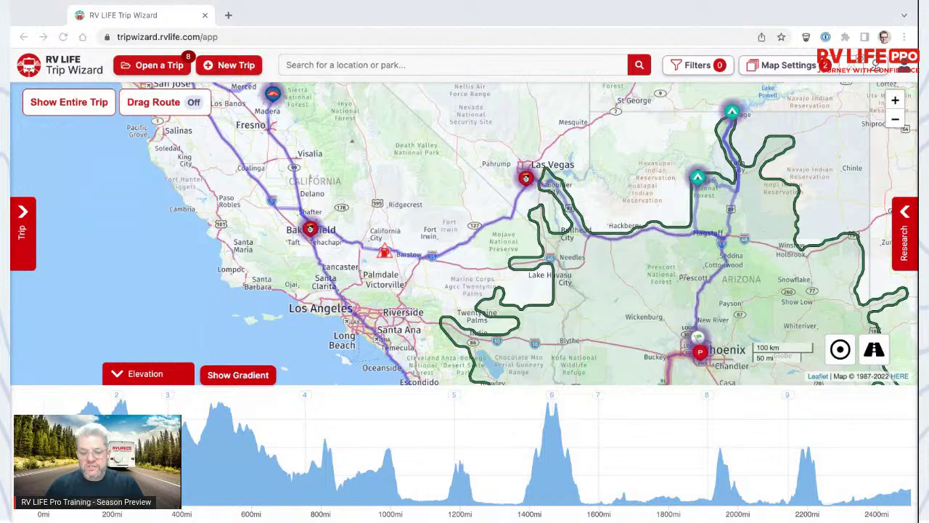
pyautogui.click(172, 15)
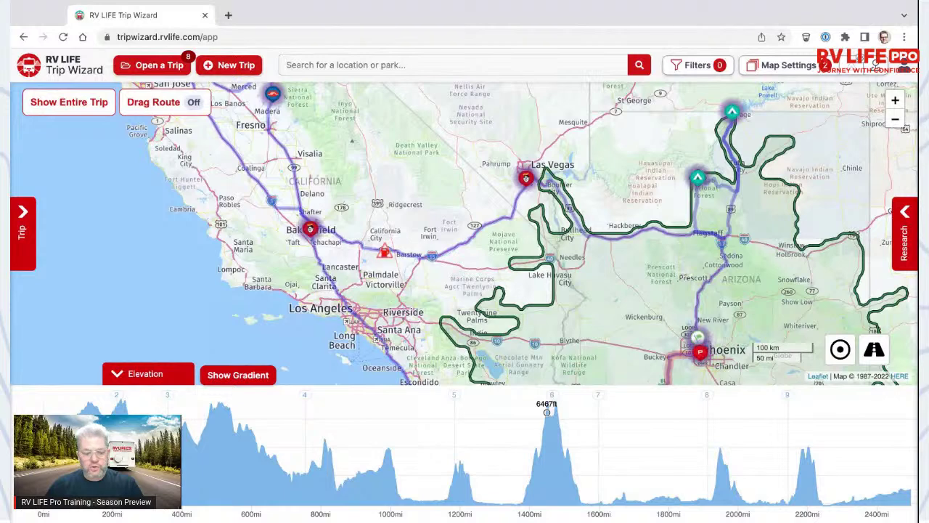
pyautogui.click(250, 376)
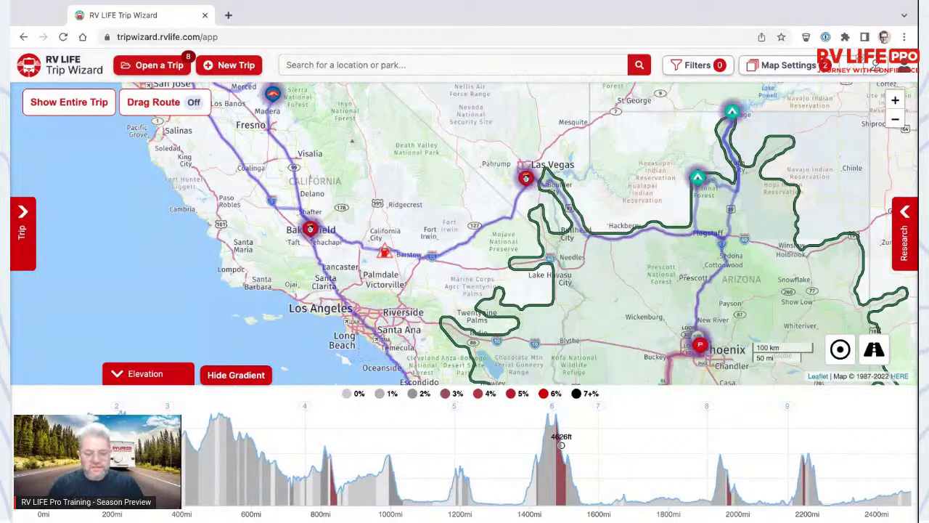
# Hide and reopen the elevation profile to review the graded climbs, and close it again.
pyautogui.click(166, 374)
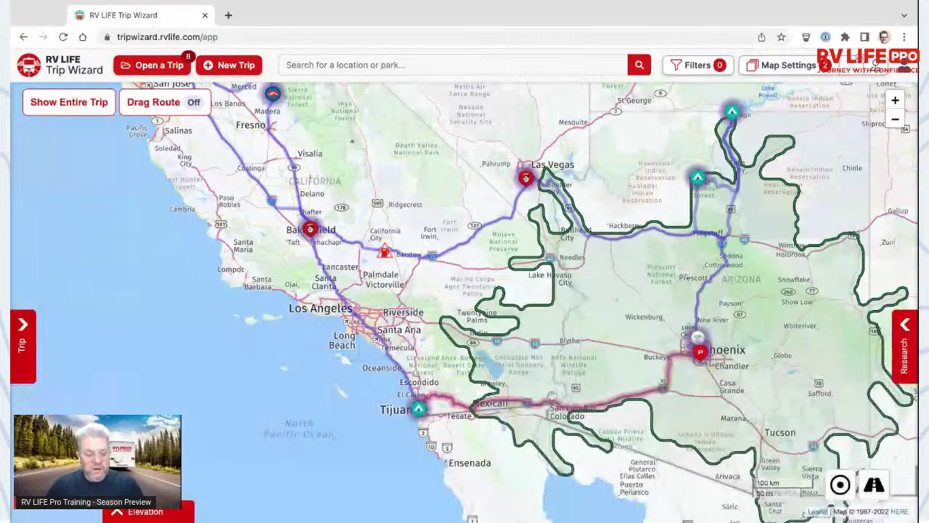
pyautogui.click(185, 509)
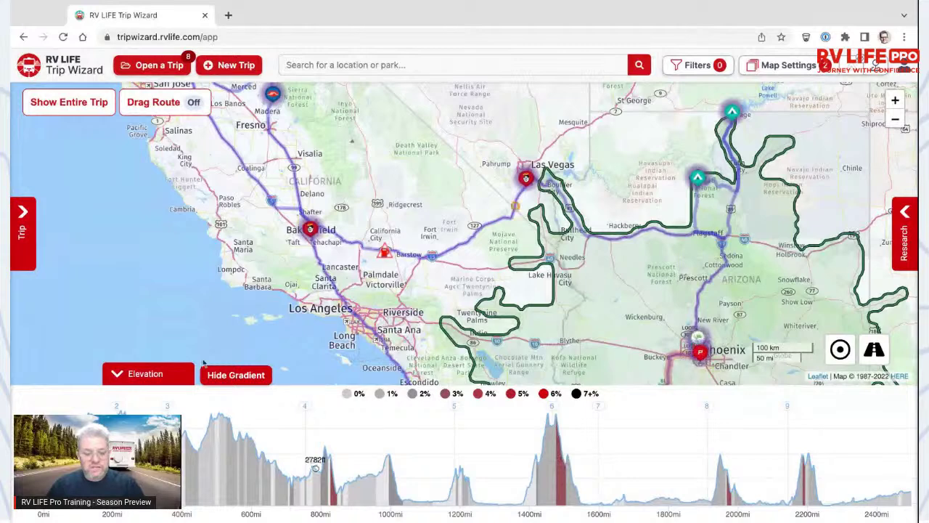
pyautogui.click(140, 374)
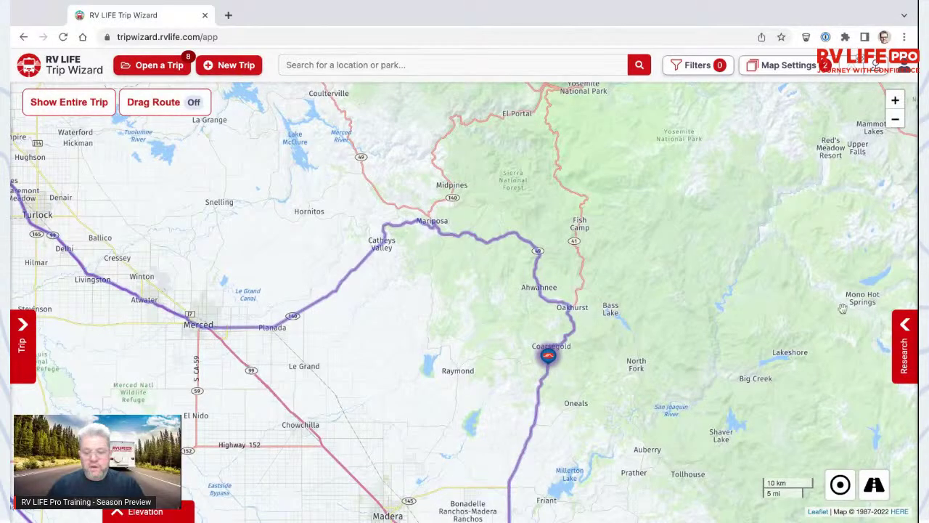
# Change the map style to Satellite Map and close the map settings.
pyautogui.click(791, 70)
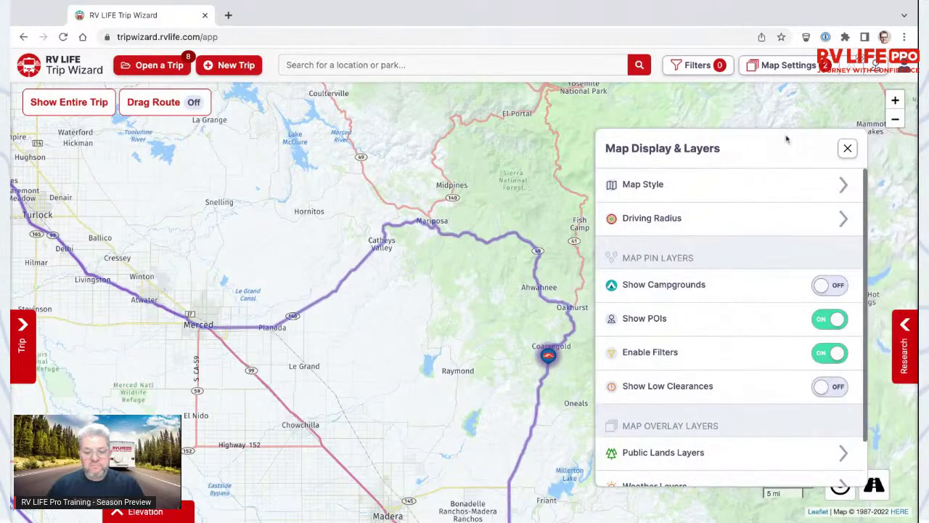
pyautogui.click(788, 182)
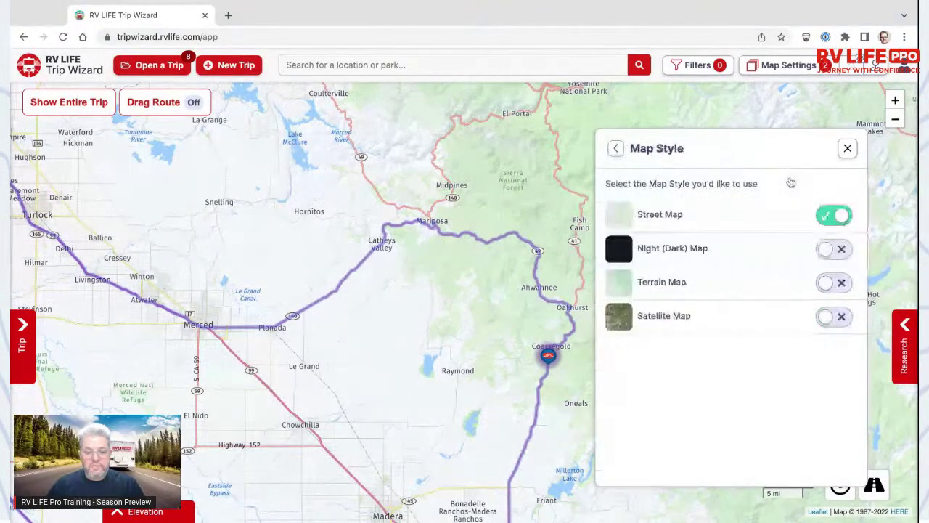
pyautogui.click(835, 319)
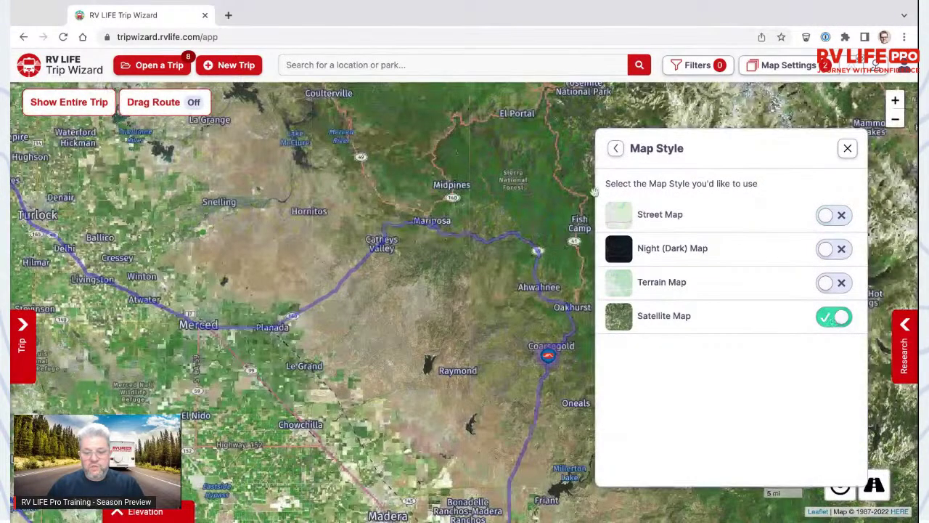
pyautogui.click(846, 148)
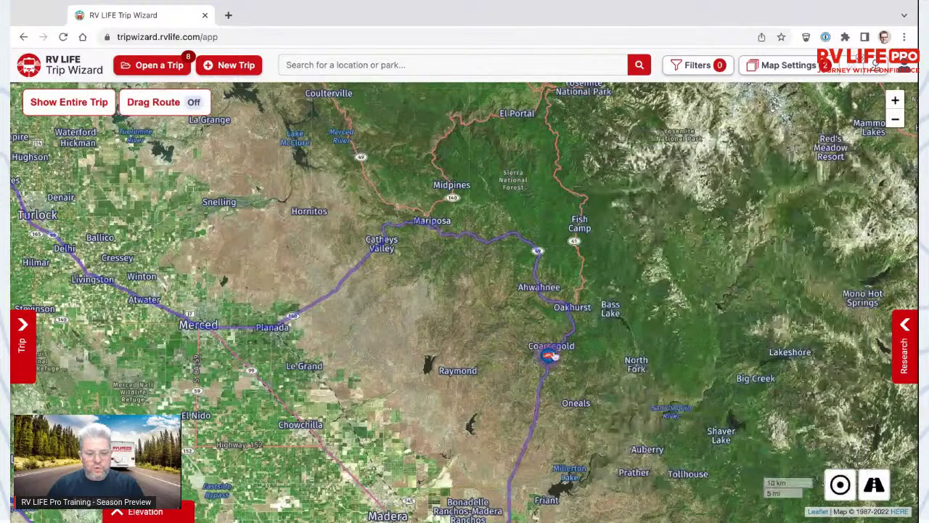
# Open Street View on Highway 41 at Skyline Ridge Rd, near the Coarsegold campground stop.
pyautogui.scroll(5, 567, 369)
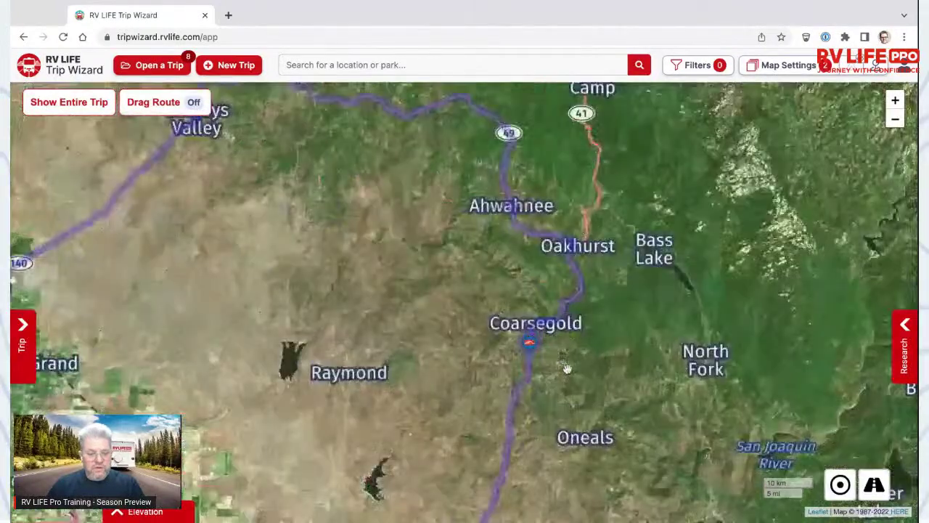
pyautogui.scroll(4, 514, 316)
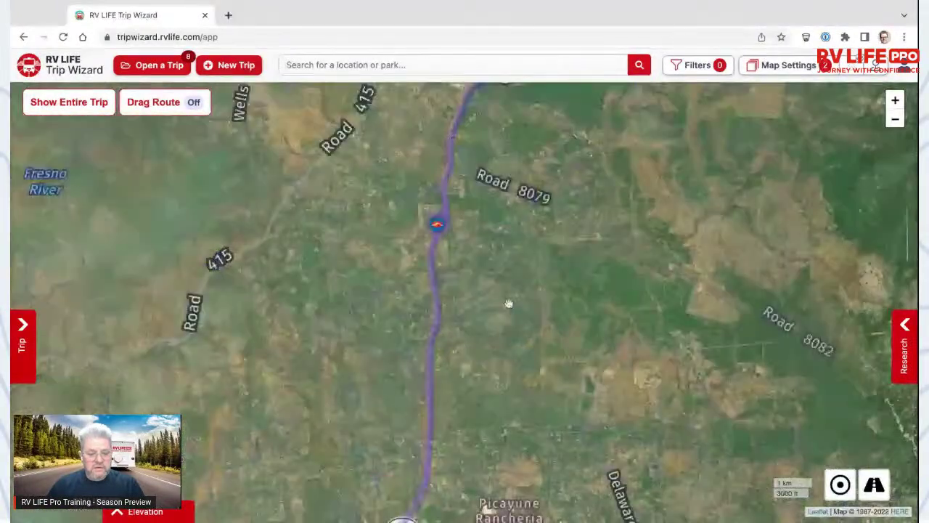
pyautogui.press('Left')
pyautogui.press('Left')
pyautogui.press('Left')
pyautogui.press('Left')
pyautogui.press('Left')
pyautogui.press('Left')
pyautogui.press('Left')
pyautogui.press('Left')
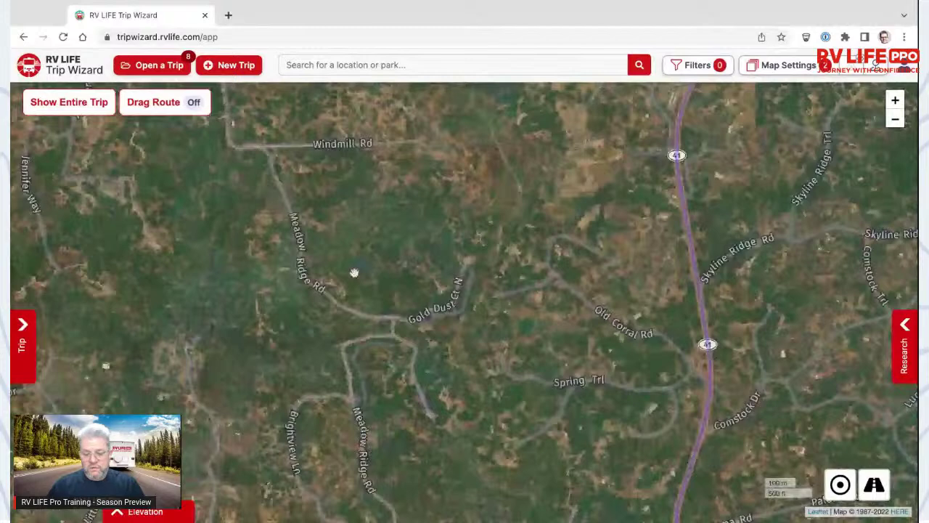
pyautogui.moveTo(355, 273); pyautogui.dragTo(346, 277)
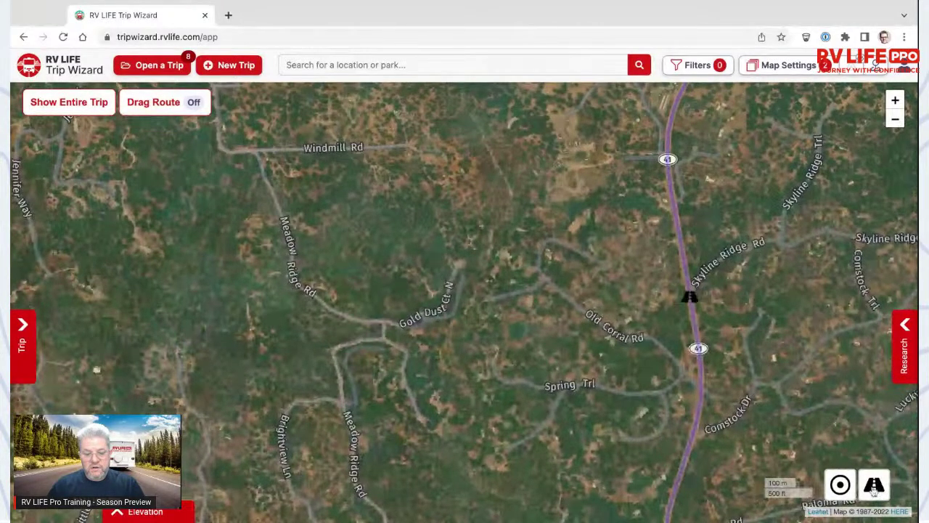
pyautogui.moveTo(689, 296); pyautogui.dragTo(691, 299)
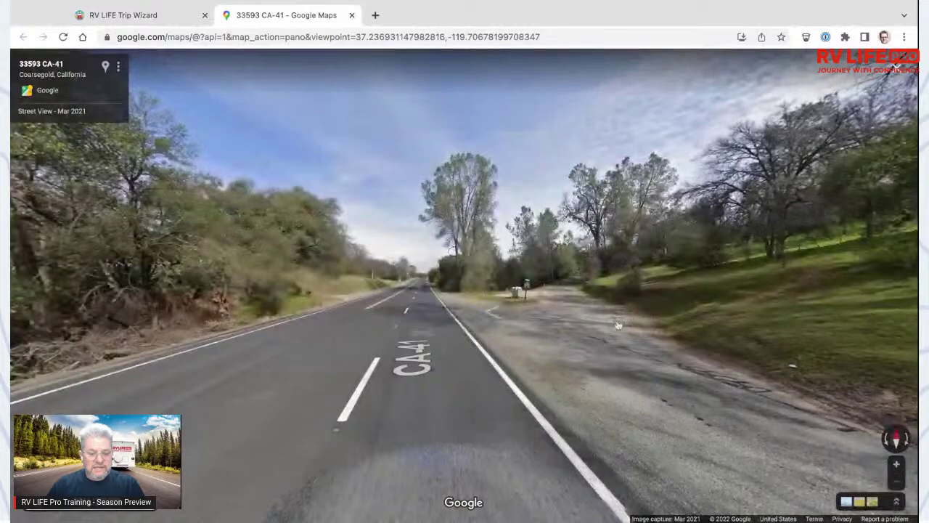
# Look around the CA-41 roadway in Street View in both directions, checking the shoulders and turn-off.
pyautogui.click(543, 347)
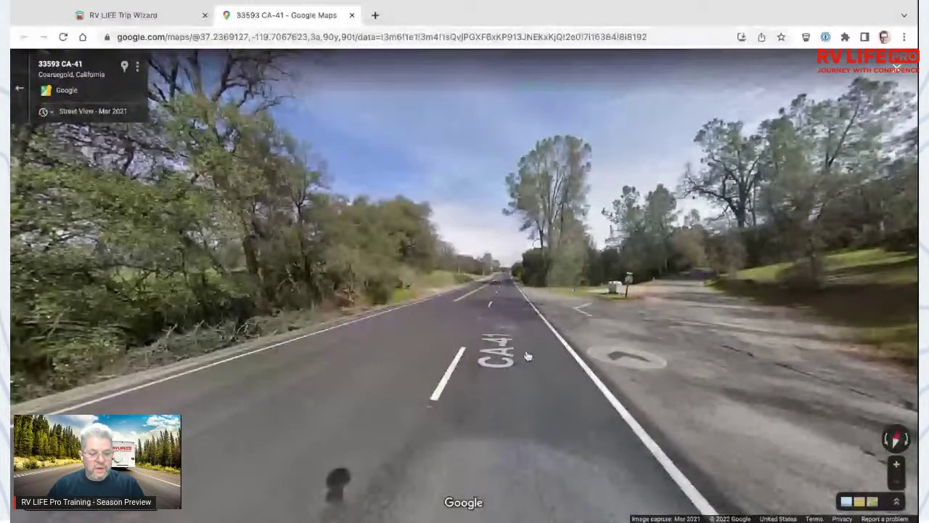
pyautogui.moveTo(528, 356); pyautogui.dragTo(910, 173)
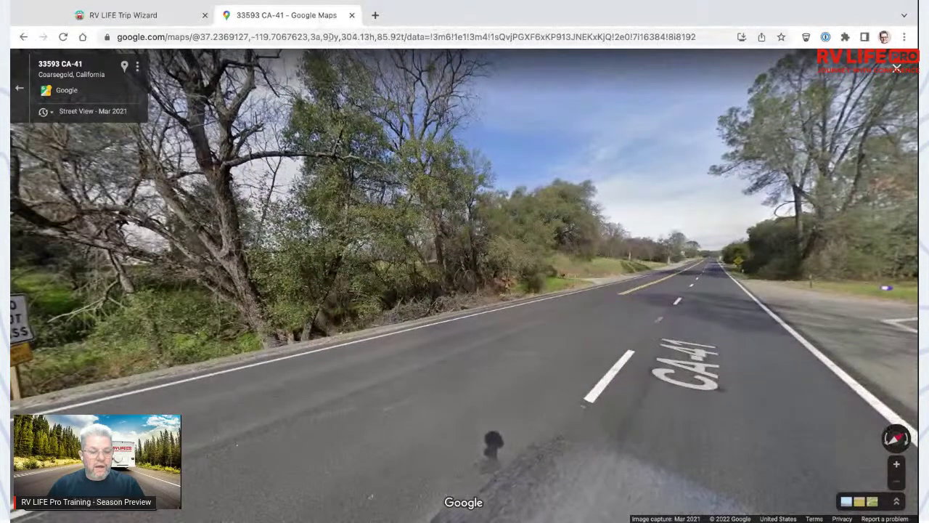
pyautogui.click(245, 359)
pyautogui.moveTo(245, 359); pyautogui.dragTo(553, 308)
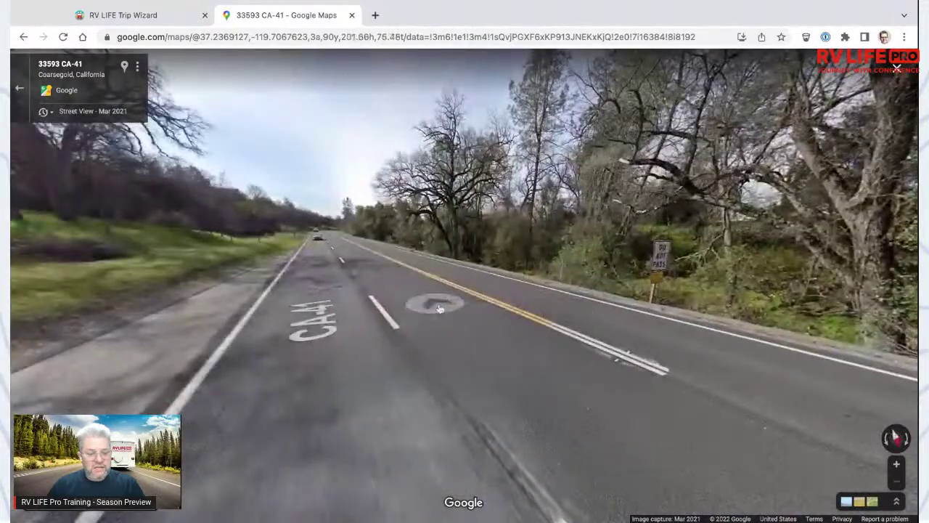
pyautogui.moveTo(435, 315); pyautogui.dragTo(452, 322)
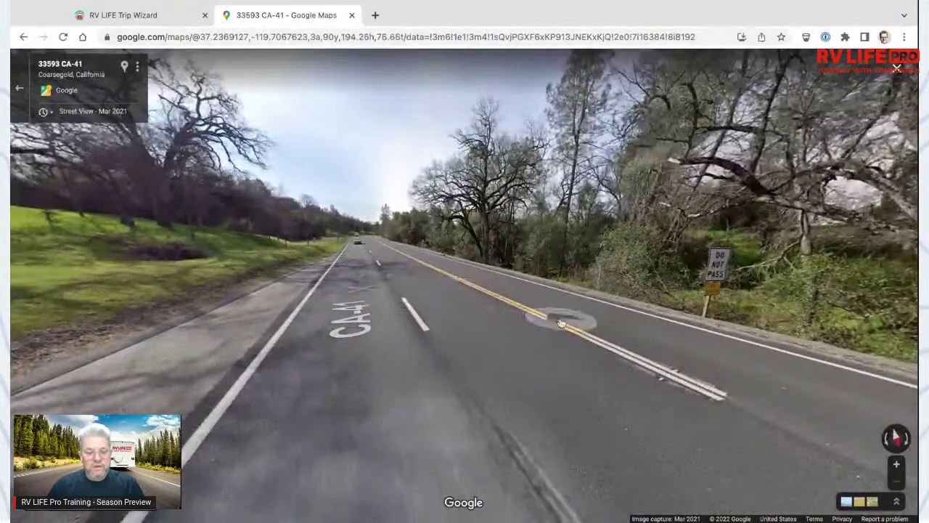
pyautogui.click(570, 322)
pyautogui.moveTo(542, 298); pyautogui.dragTo(701, 305)
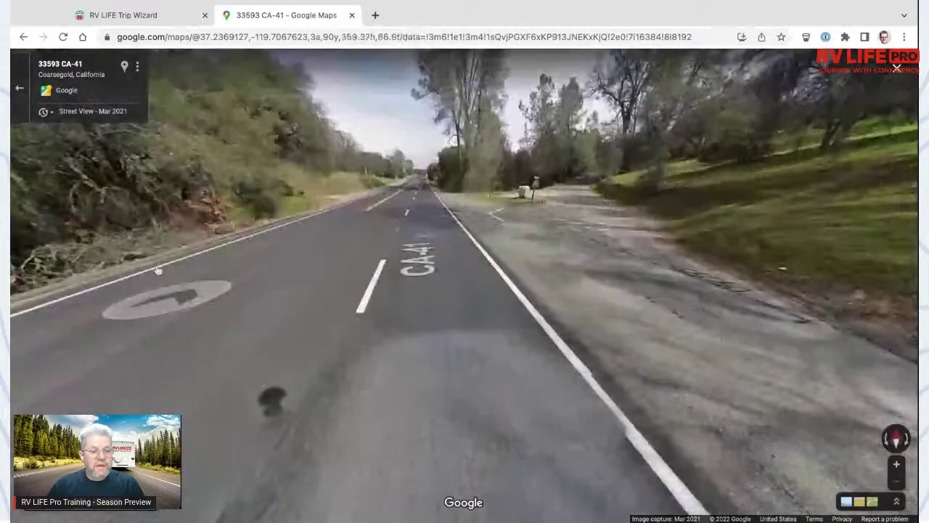
# Switch back to RV LIFE Trip Wizard and set the map style to Street Map, closing the map settings.
pyautogui.click(134, 22)
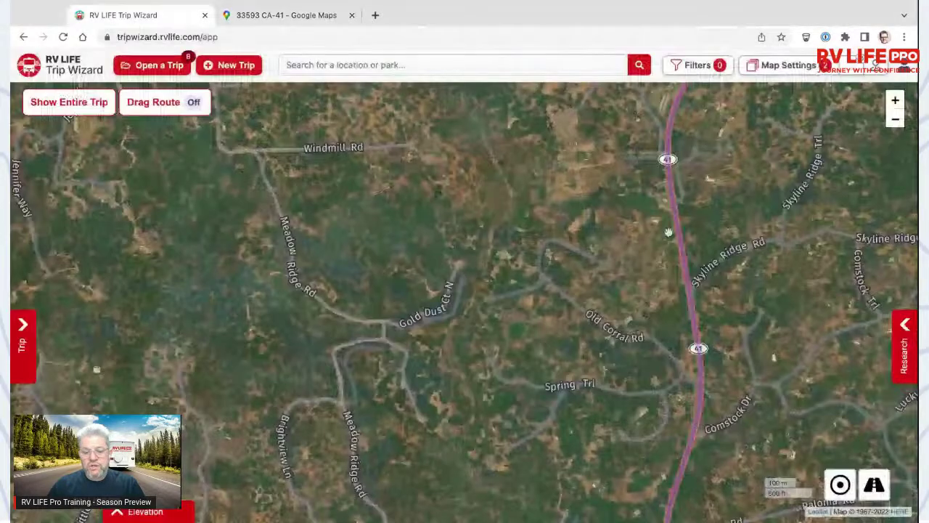
pyautogui.click(791, 65)
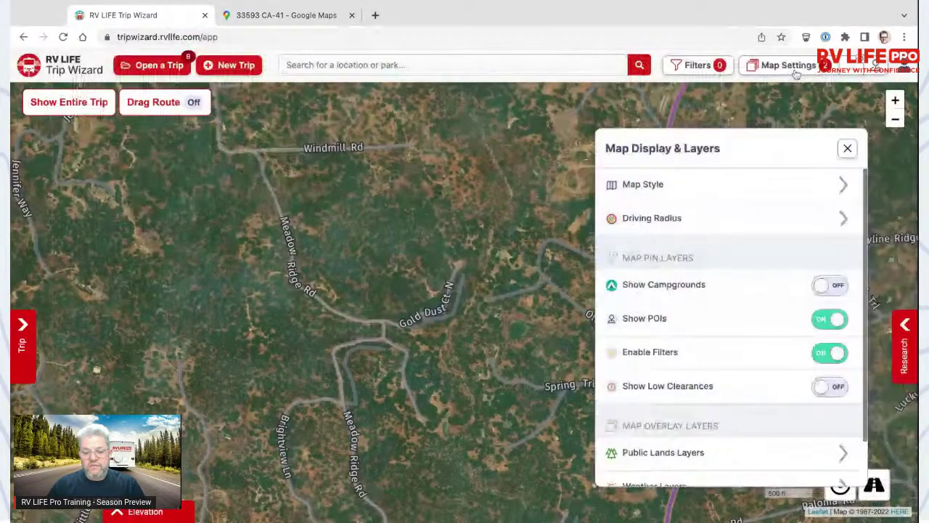
pyautogui.click(809, 185)
pyautogui.click(832, 213)
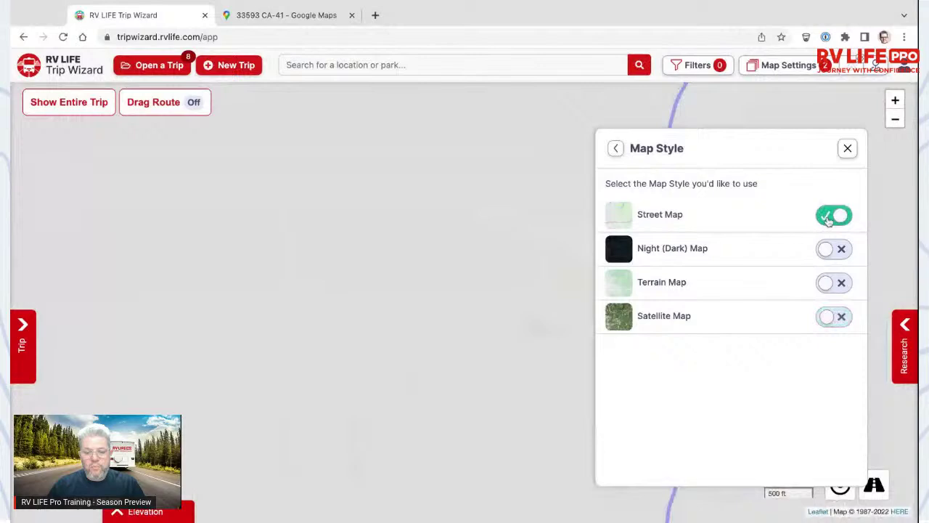
pyautogui.click(848, 150)
pyautogui.scroll(-3, 446, 262)
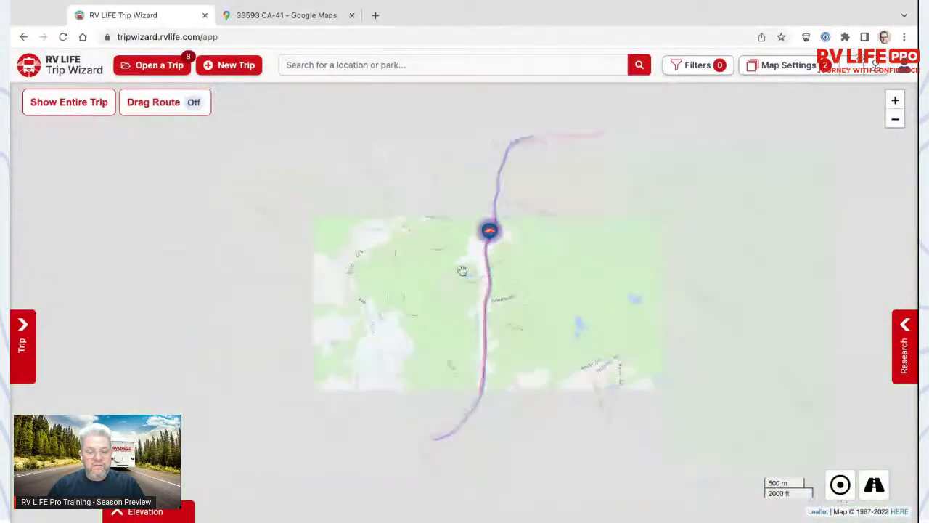
# View the information card of the Pilot station east of Boron on Highway 58, at Highway 395, and close it.
pyautogui.scroll(-3, 463, 271)
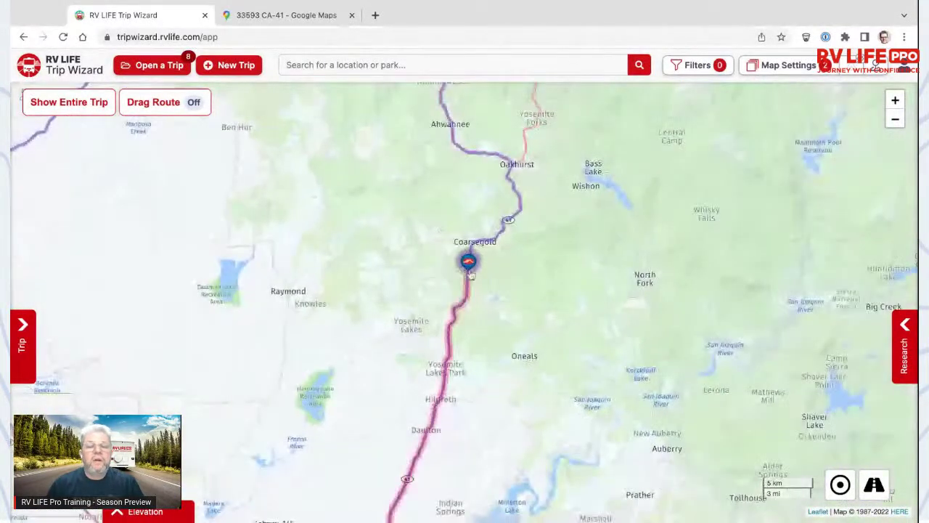
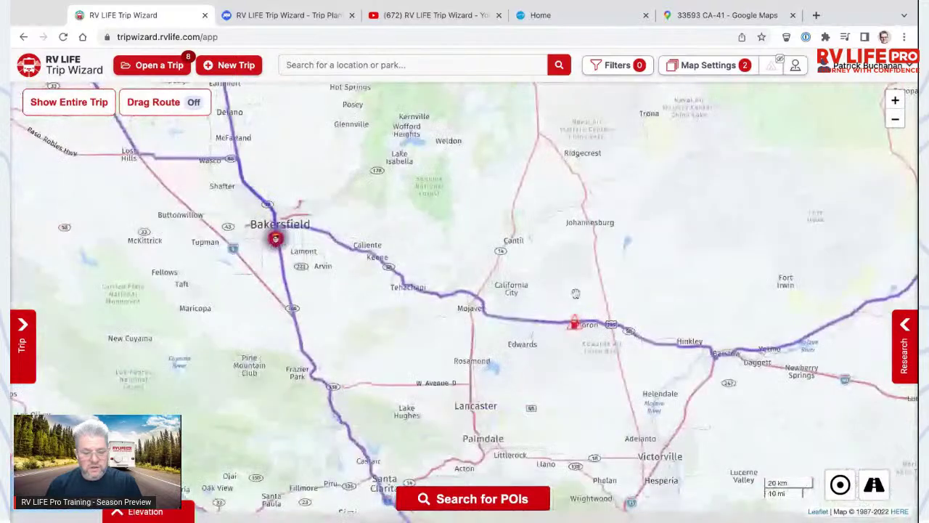
pyautogui.scroll(1, 564, 375)
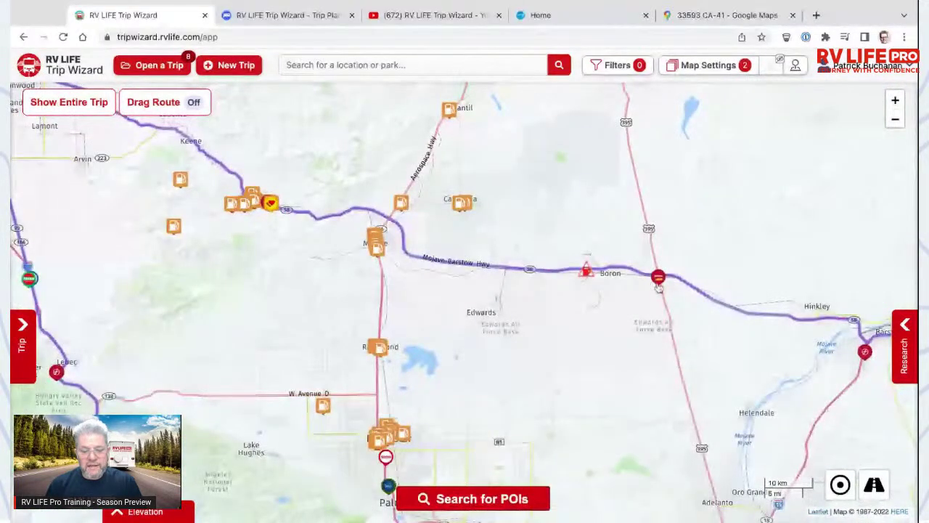
pyautogui.click(658, 282)
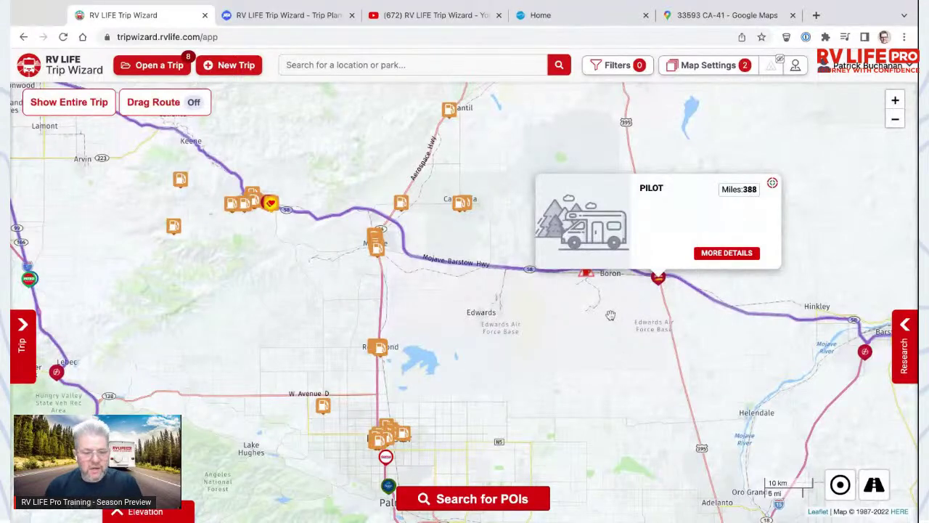
pyautogui.click(677, 304)
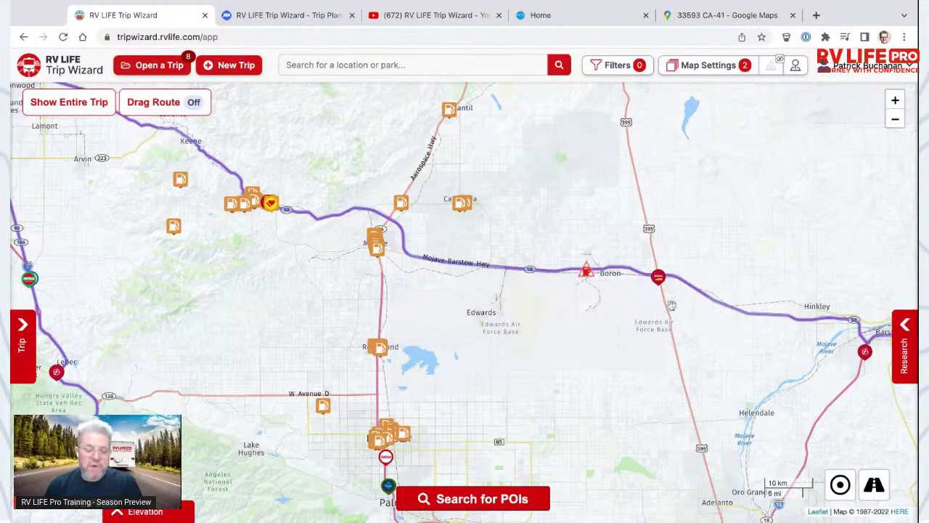
# Set the map style to Satellite Map for the fuel stop at California City Blvd and Aerospace Hwy, closing the map settings.
pyautogui.moveTo(596, 314); pyautogui.dragTo(633, 335)
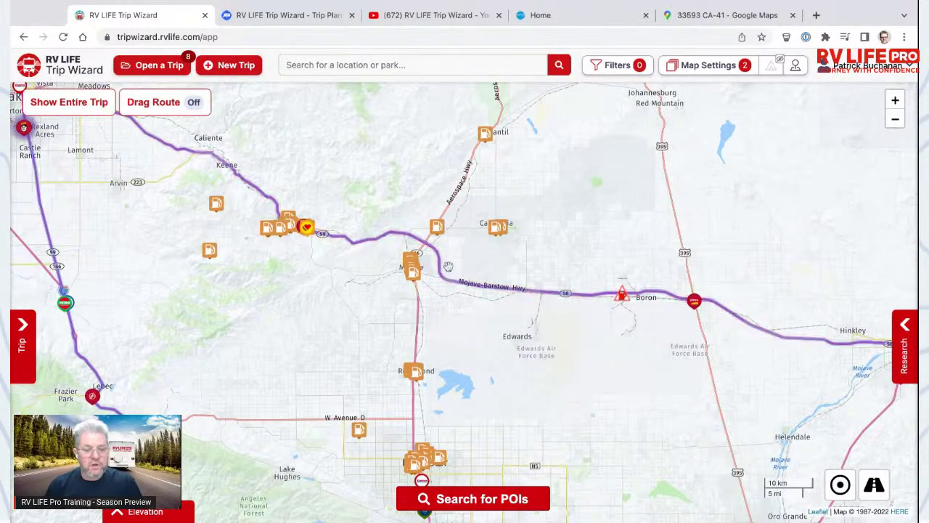
pyautogui.scroll(3, 439, 267)
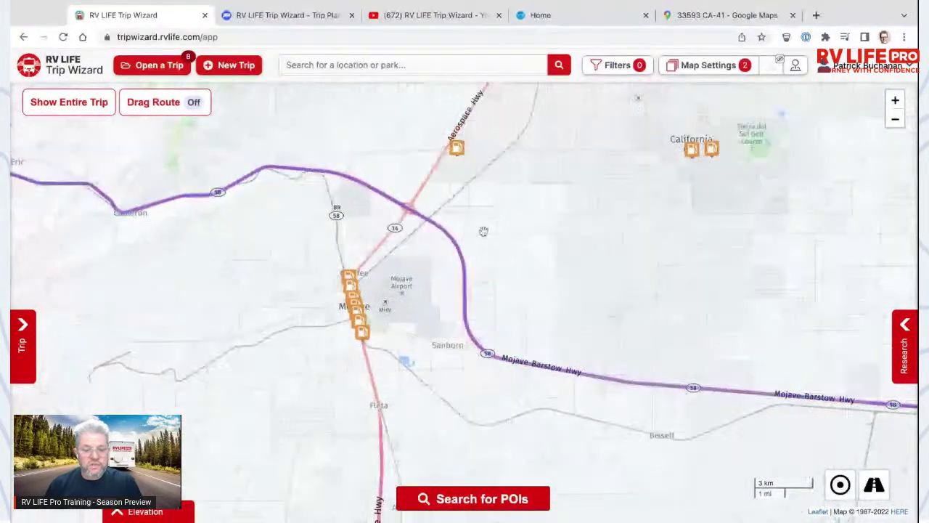
pyautogui.moveTo(463, 153); pyautogui.dragTo(572, 262)
pyautogui.scroll(3, 572, 261)
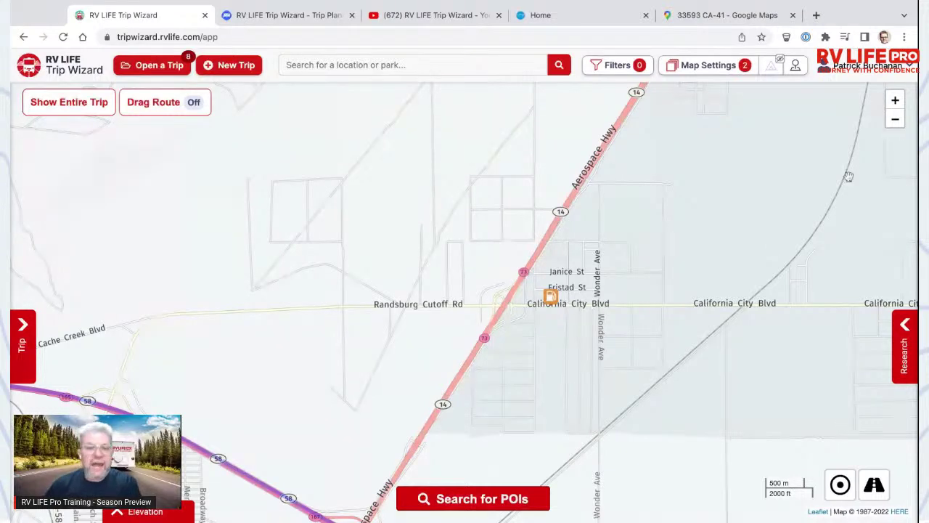
pyautogui.click(882, 70)
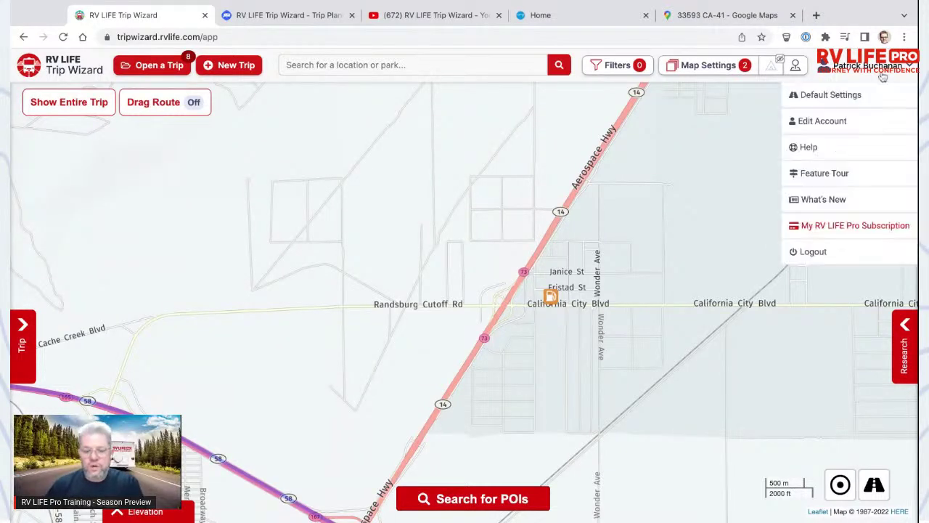
pyautogui.click(734, 69)
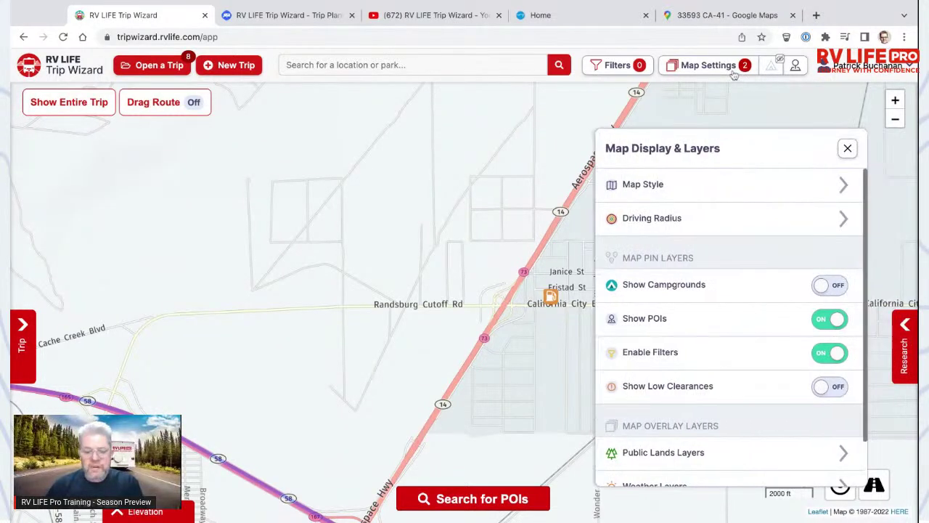
pyautogui.click(754, 181)
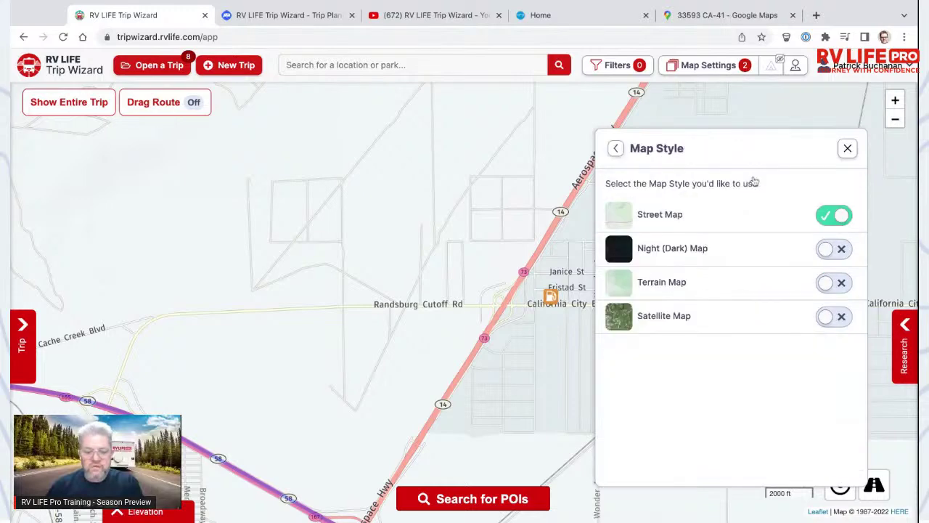
pyautogui.click(834, 315)
pyautogui.click(847, 148)
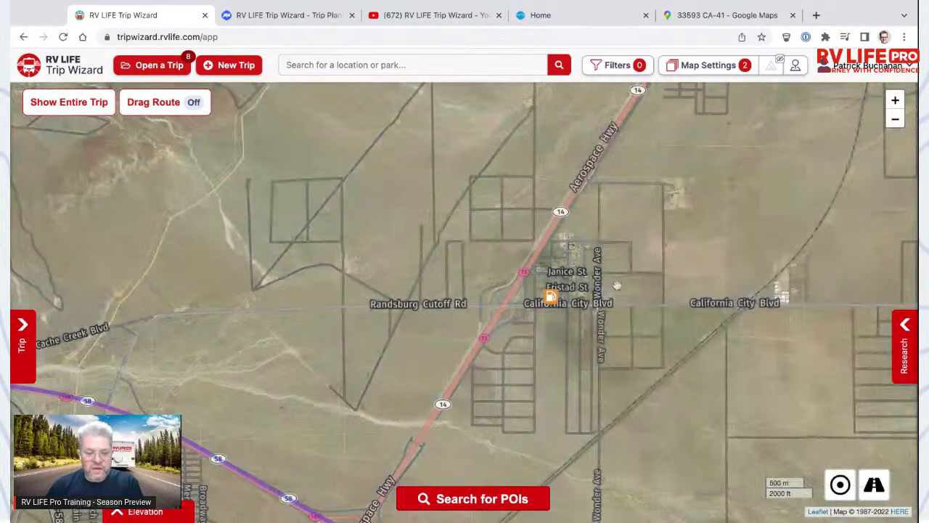
# Examine the fuel station lot on California City Blvd in satellite imagery, checking the buildings, paved area and space to maneuver.
pyautogui.scroll(5, 544, 301)
pyautogui.scroll(3, 642, 201)
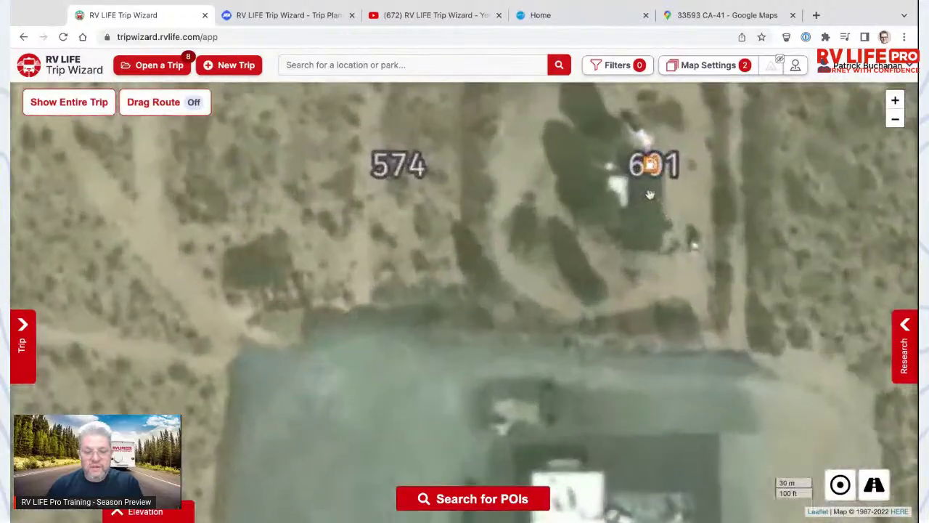
pyautogui.scroll(-1, 684, 201)
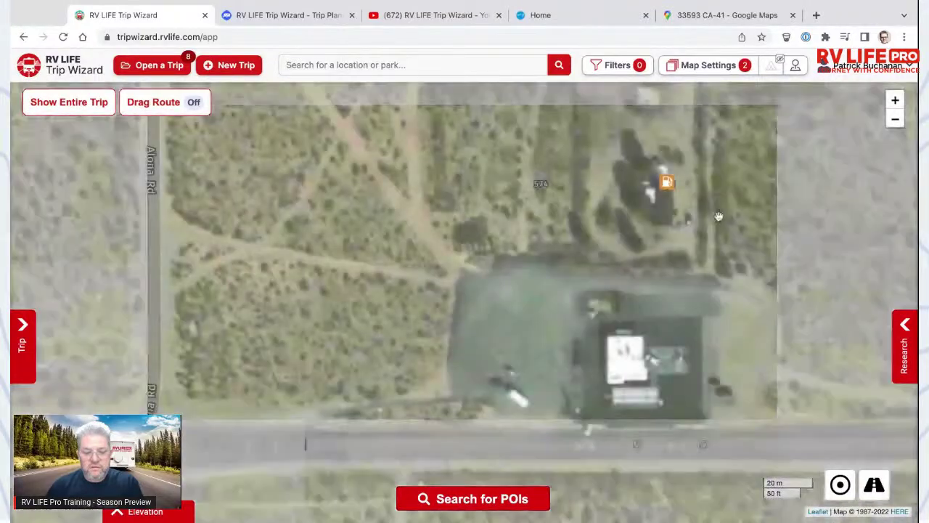
pyautogui.moveTo(684, 201); pyautogui.dragTo(677, 290)
pyautogui.scroll(-1, 678, 290)
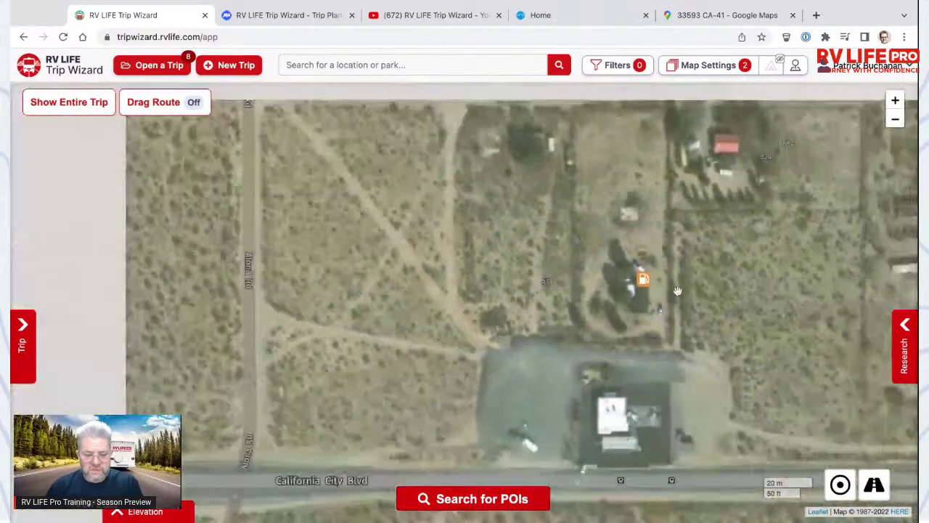
pyautogui.moveTo(666, 363); pyautogui.dragTo(656, 310)
pyautogui.scroll(2, 656, 313)
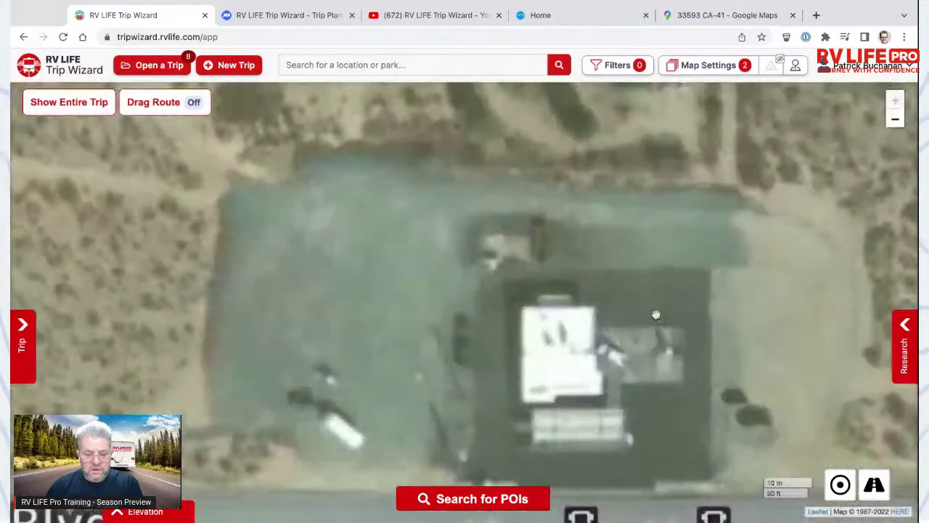
pyautogui.scroll(-1, 633, 346)
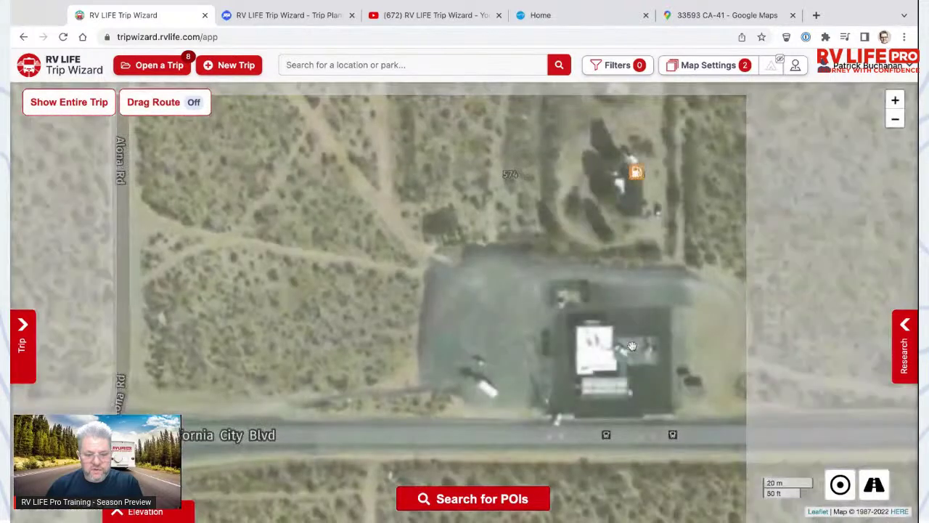
# Open Street View on California City Blvd directly in front of the fuel station.
pyautogui.moveTo(625, 411); pyautogui.dragTo(633, 320)
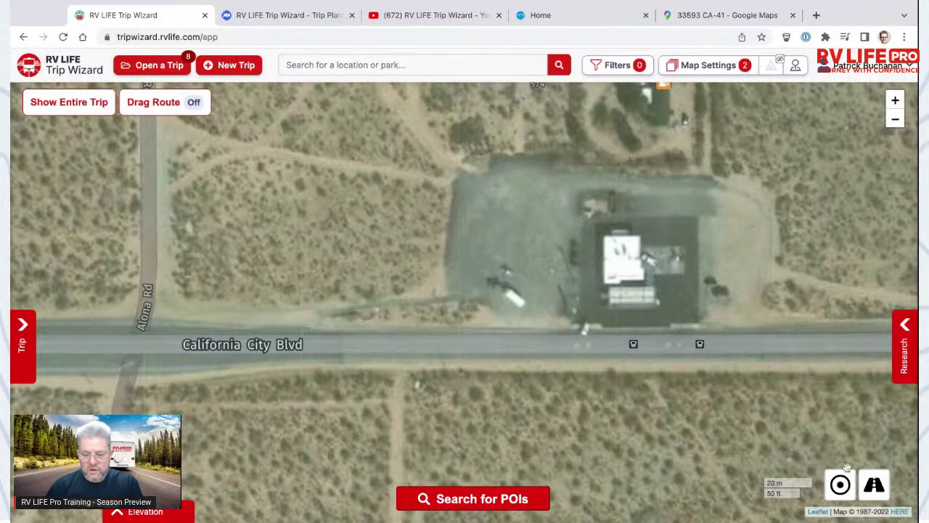
pyautogui.click(882, 488)
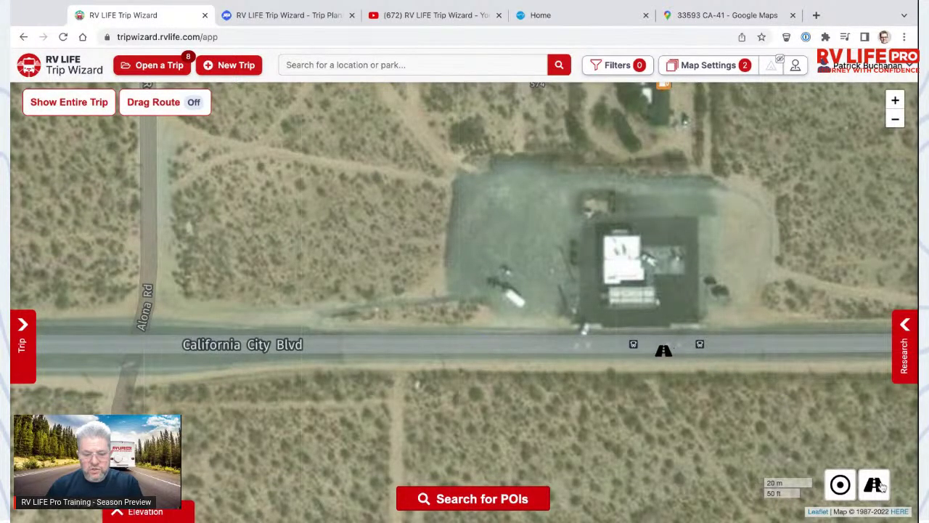
pyautogui.click(664, 351)
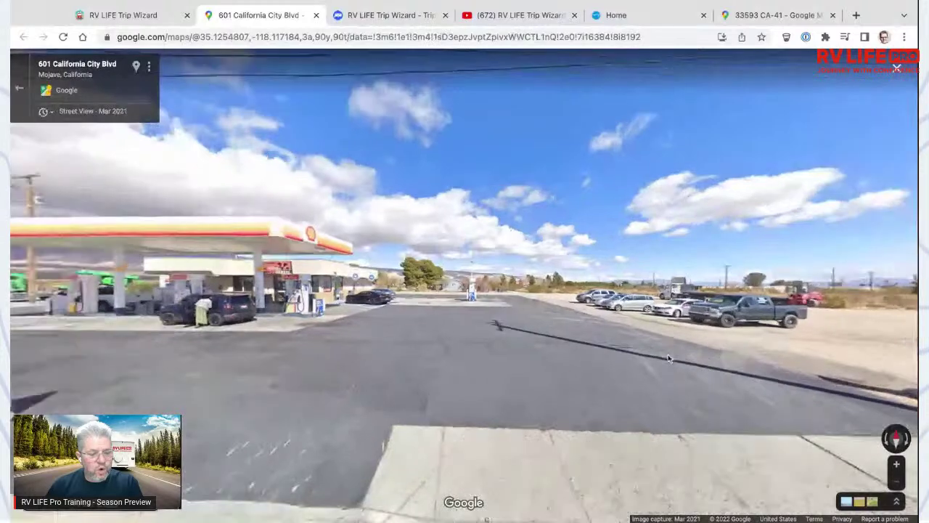
# Look around the Shell station forecourt in Street View and inspect the clearance sign on the canopy up close.
pyautogui.moveTo(668, 358); pyautogui.dragTo(715, 354)
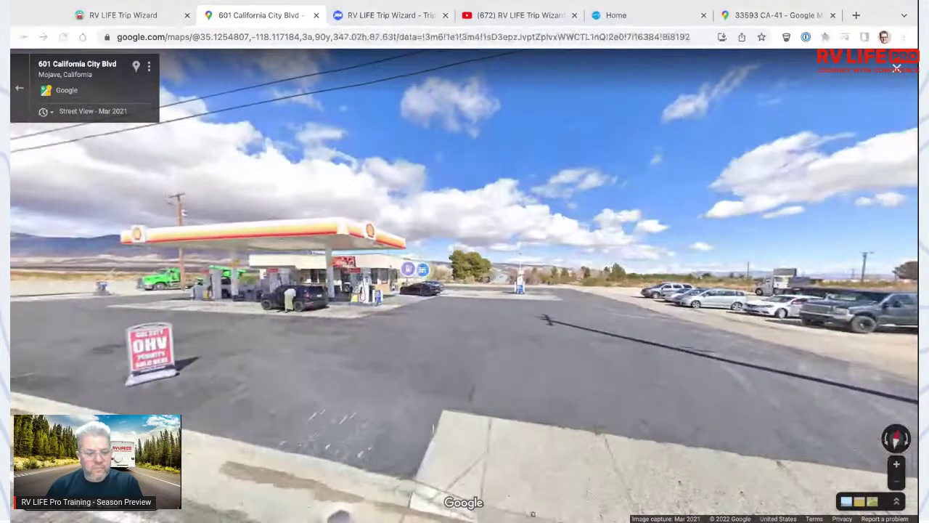
pyautogui.click(230, 17)
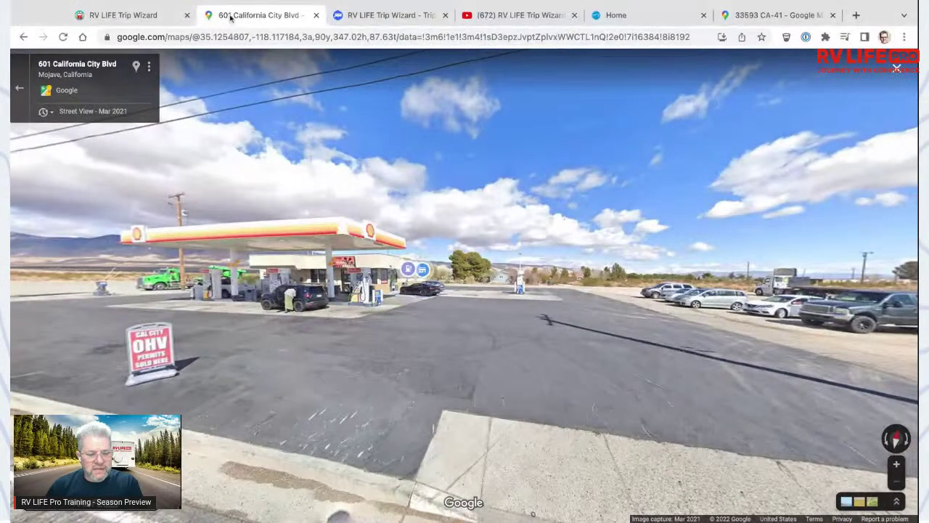
pyautogui.press('Left')
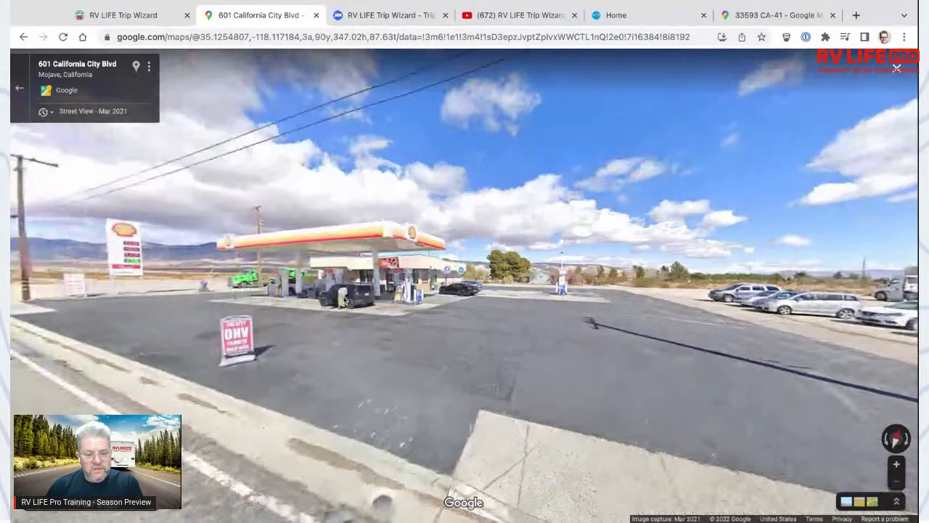
pyautogui.press('Left')
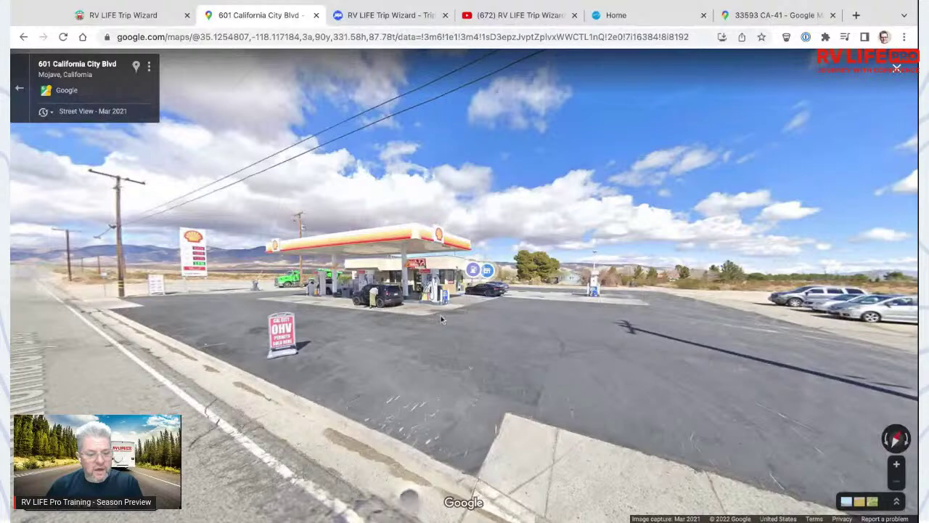
pyautogui.scroll(2, 399, 305)
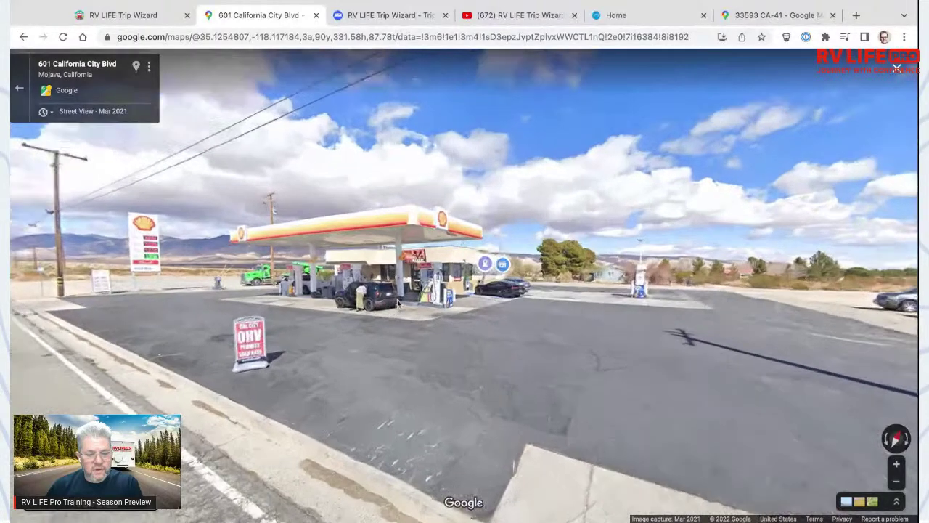
pyautogui.scroll(3, 411, 298)
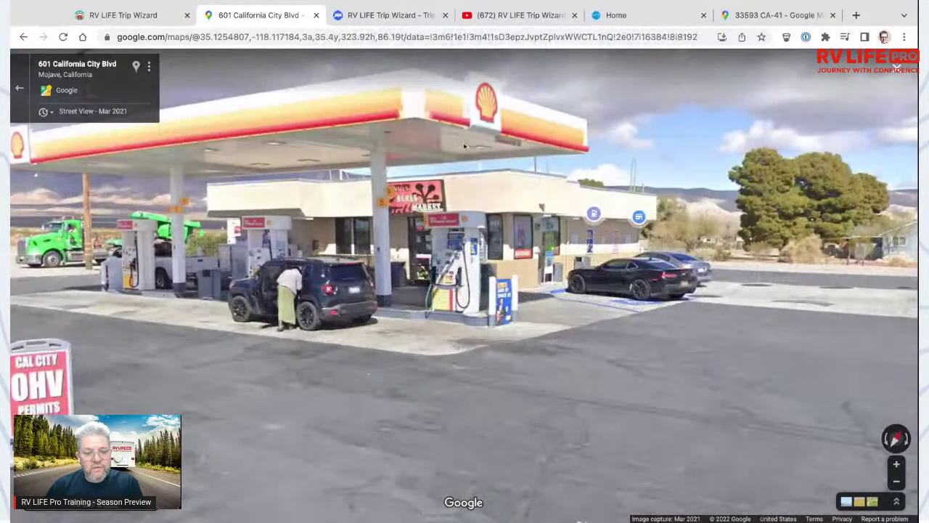
pyautogui.scroll(2, 515, 150)
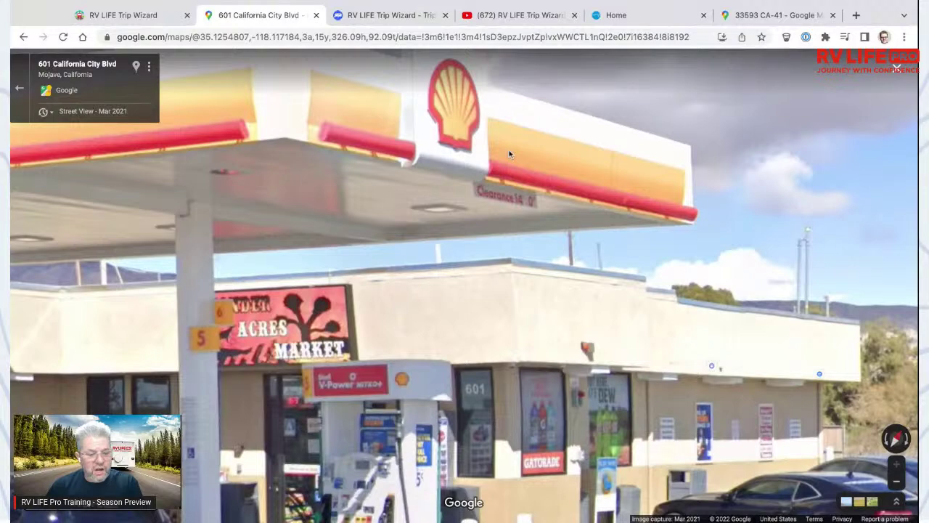
pyautogui.scroll(-3, 521, 251)
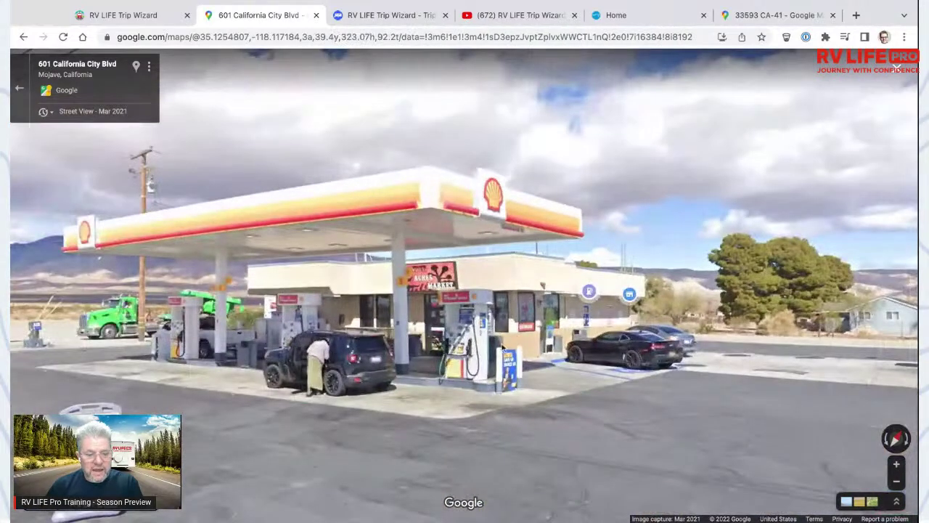
# Inspect the Shell station's fuel pumps, roadside price sign and driveway access from California City Blvd in Street View.
pyautogui.scroll(3, 471, 363)
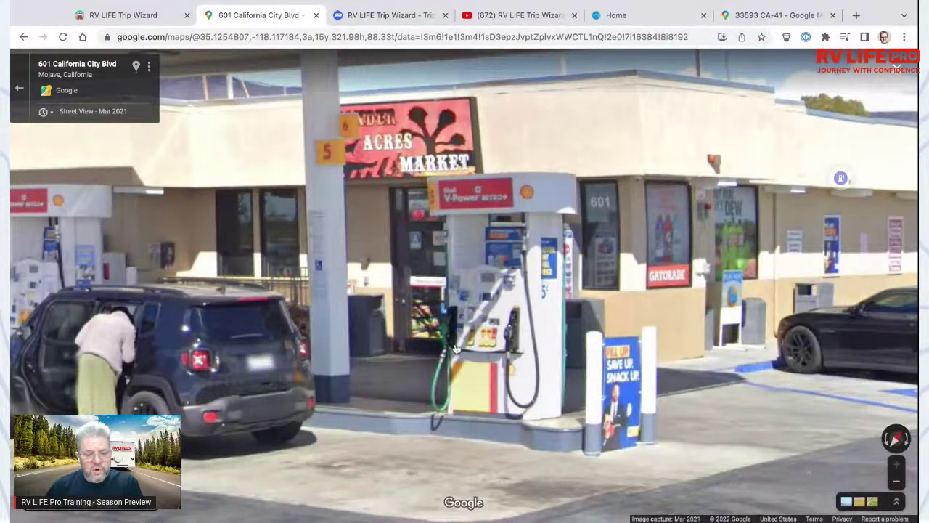
pyautogui.scroll(-4, 456, 349)
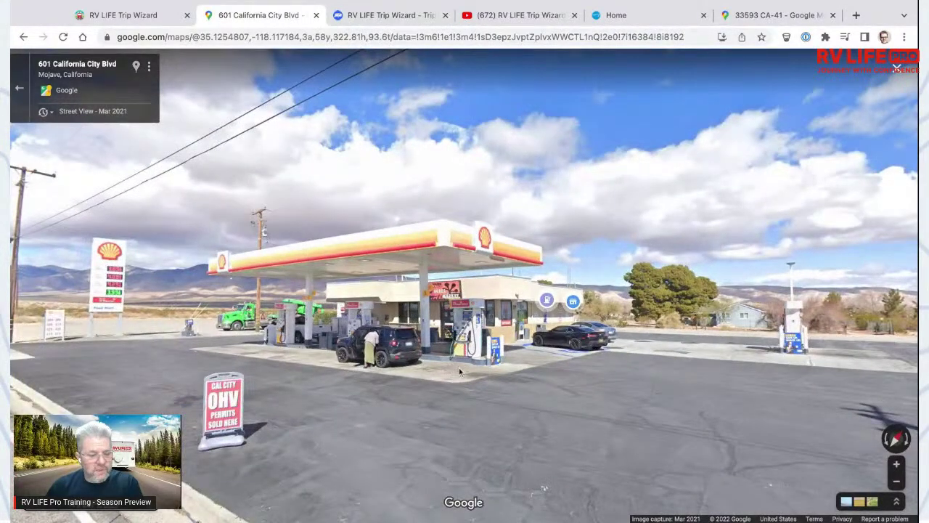
pyautogui.scroll(3, 139, 294)
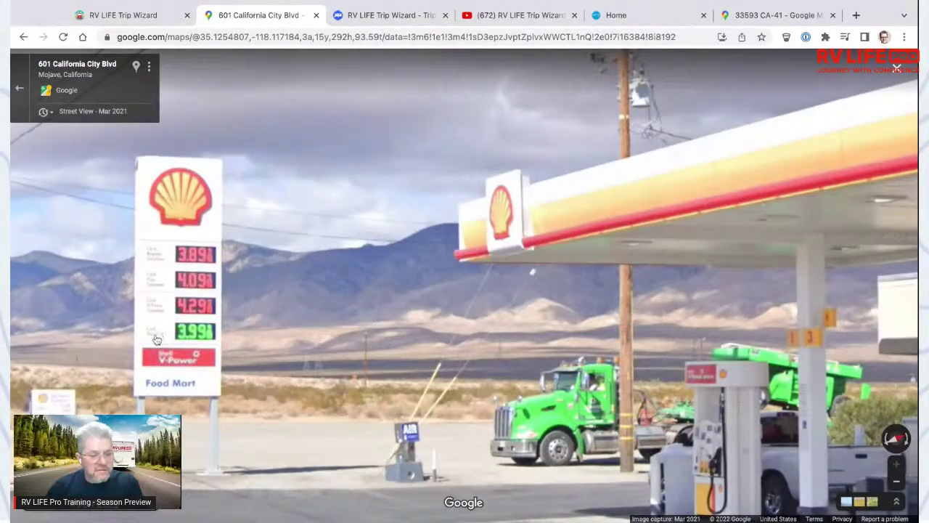
pyautogui.scroll(-3, 693, 435)
pyautogui.moveTo(725, 440); pyautogui.dragTo(673, 289)
pyautogui.scroll(-2, 673, 288)
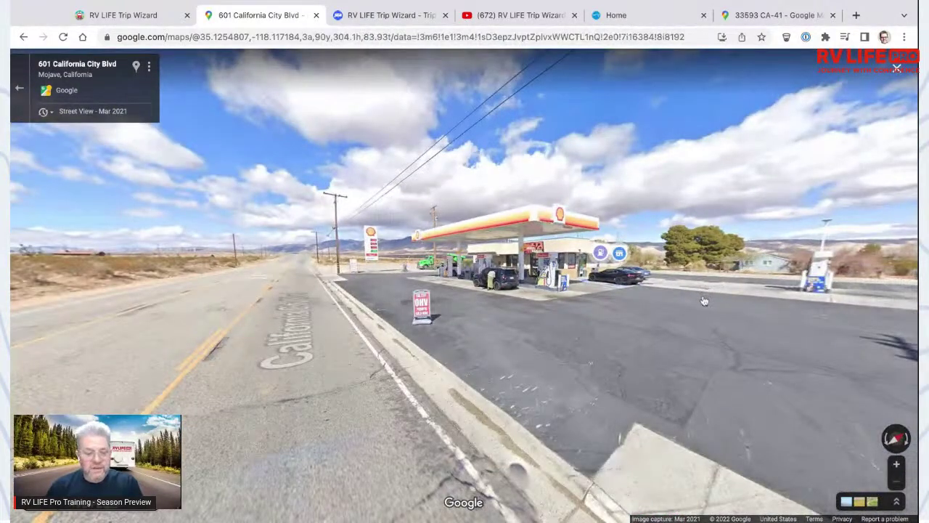
pyautogui.moveTo(701, 299); pyautogui.dragTo(617, 274)
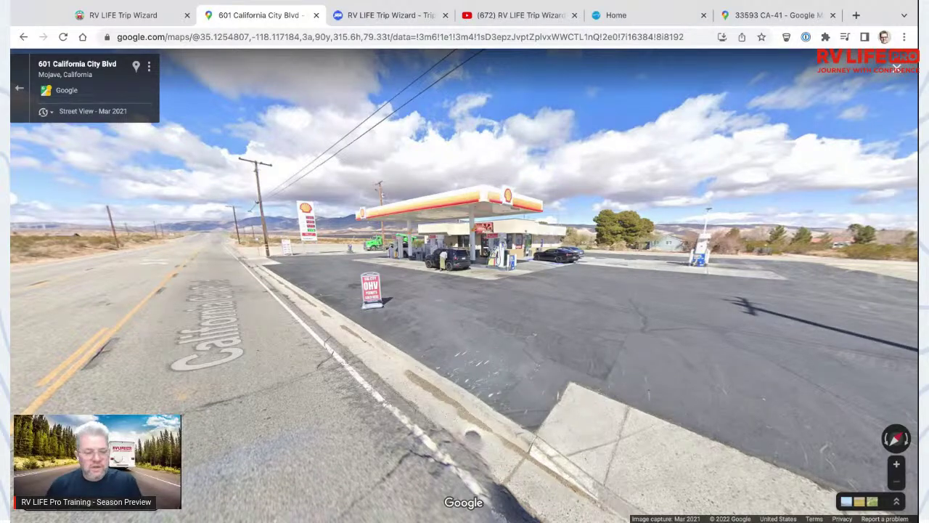
# Return to the Trip Wizard route map and change the map style from satellite to Street Map.
pyautogui.click(124, 15)
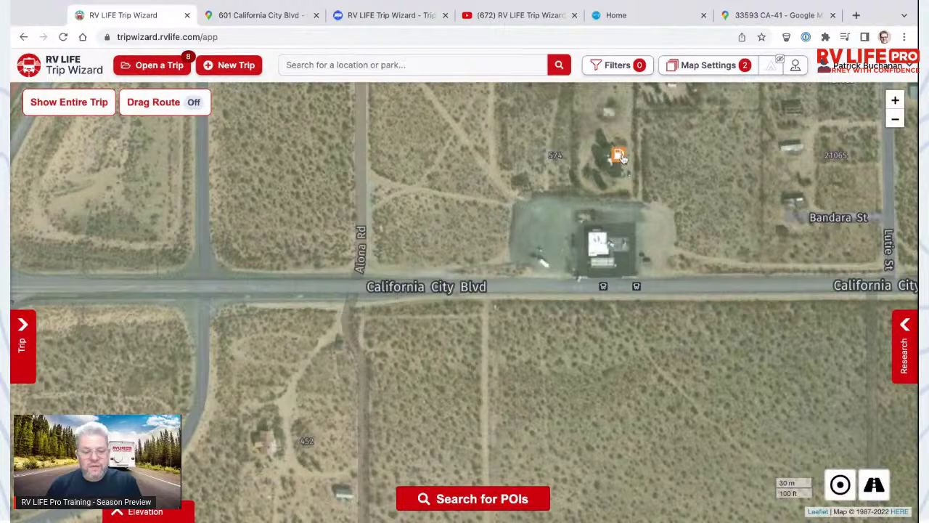
pyautogui.scroll(-2, 621, 168)
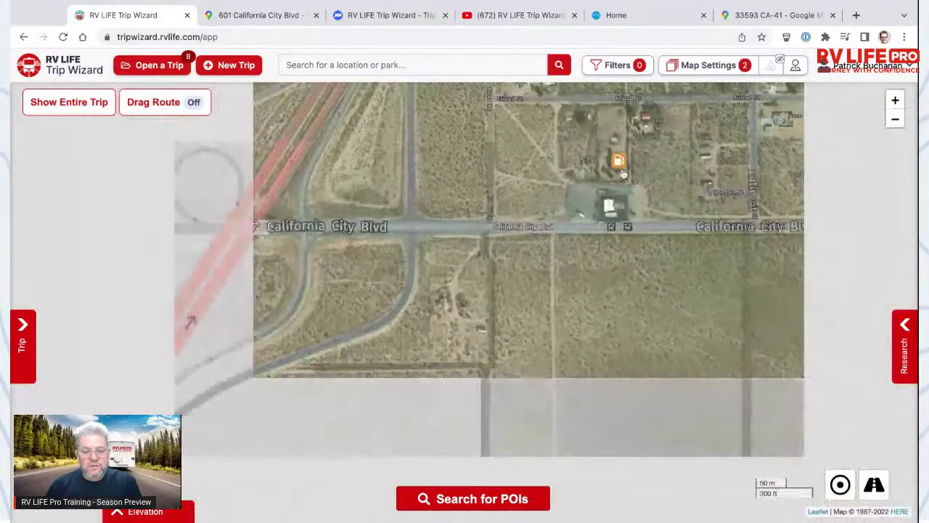
pyautogui.scroll(-3, 625, 176)
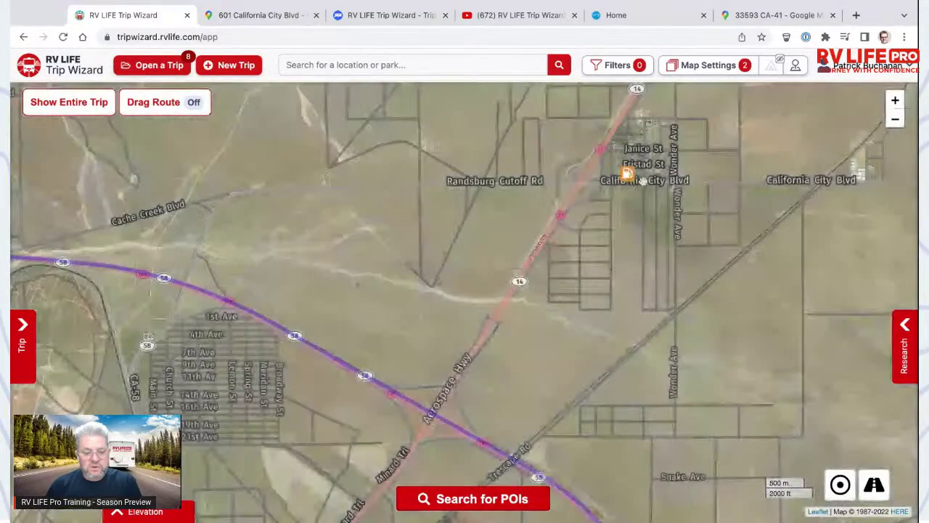
pyautogui.scroll(-1, 656, 191)
pyautogui.scroll(-1, 617, 175)
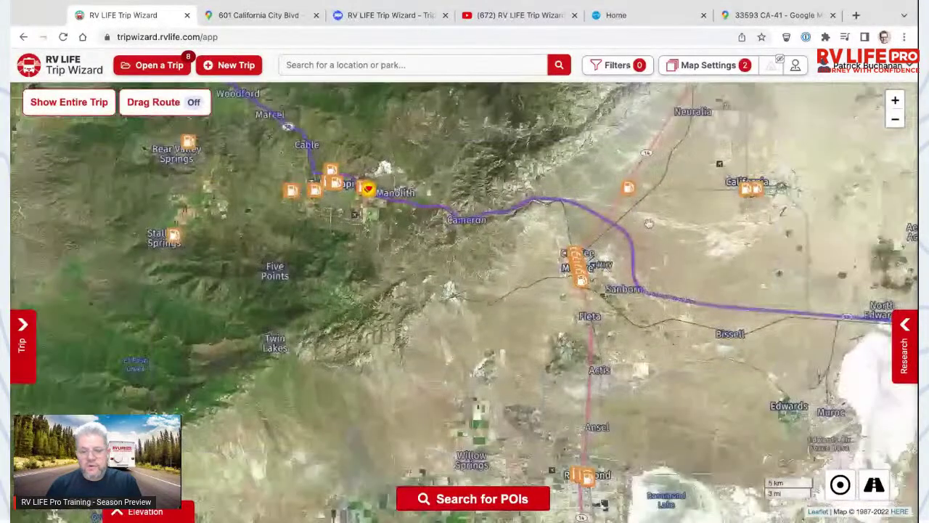
pyautogui.click(715, 67)
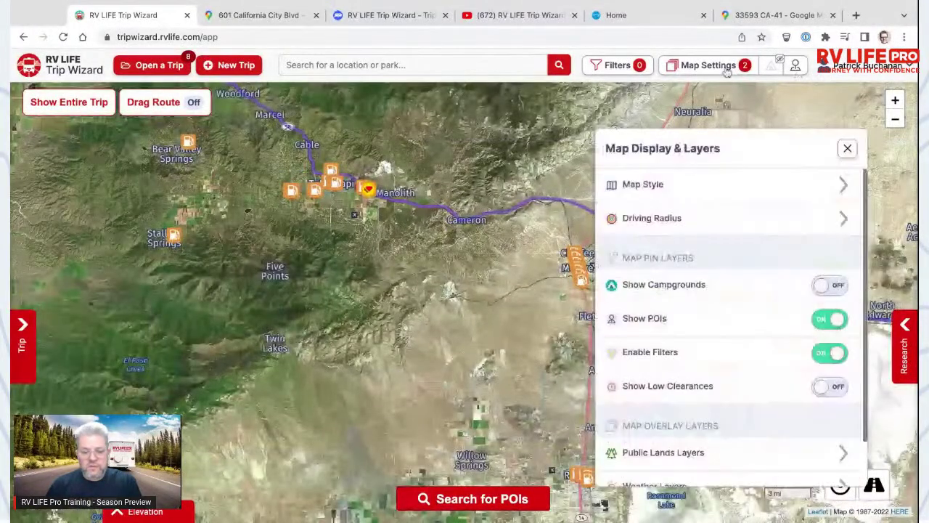
pyautogui.click(742, 181)
pyautogui.click(822, 215)
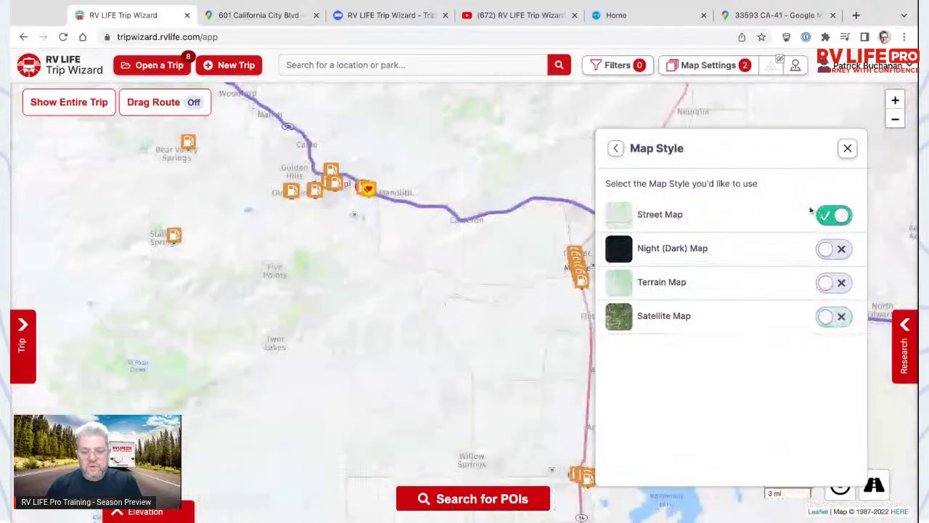
pyautogui.click(846, 148)
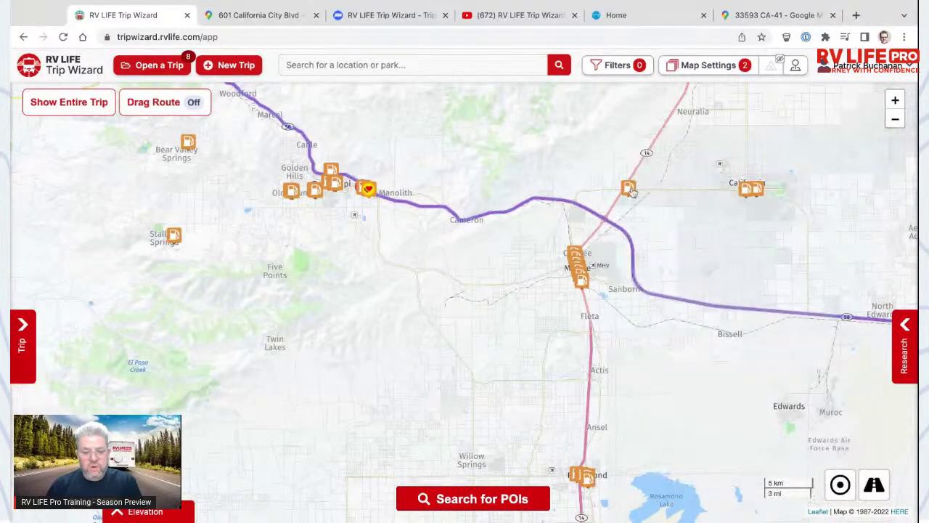
# Show the trip's stop list beside the route and bring up the summary of the Jawbone Canyon Store fuel stop.
pyautogui.scroll(-1, 631, 190)
pyautogui.scroll(-1, 631, 190)
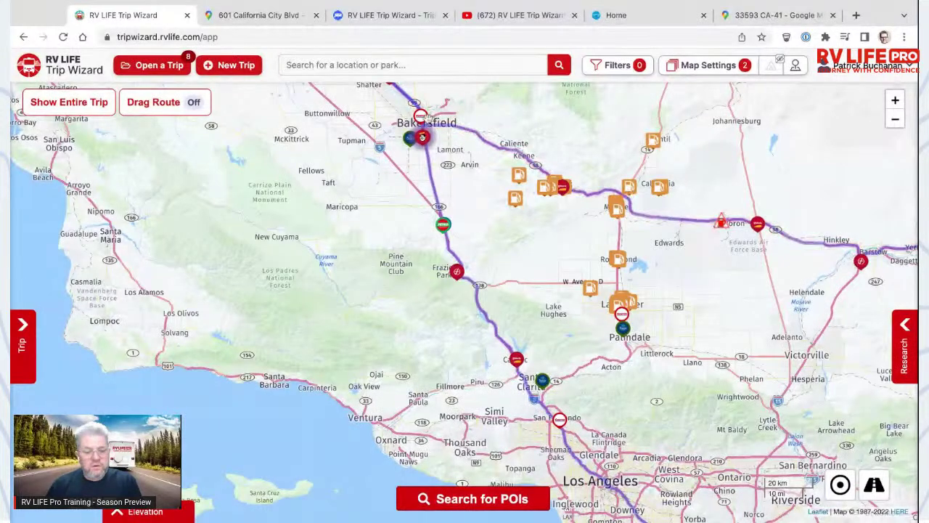
pyautogui.click(25, 322)
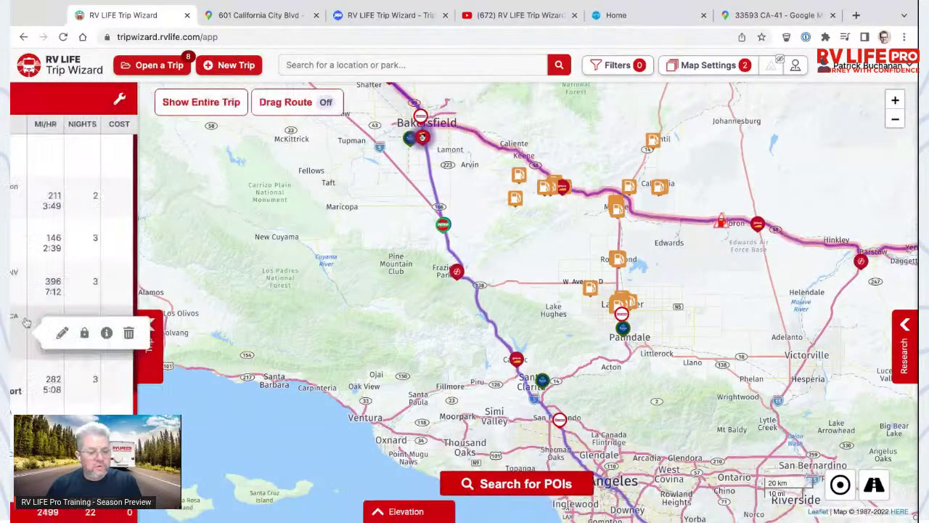
pyautogui.moveTo(536, 202); pyautogui.dragTo(553, 268)
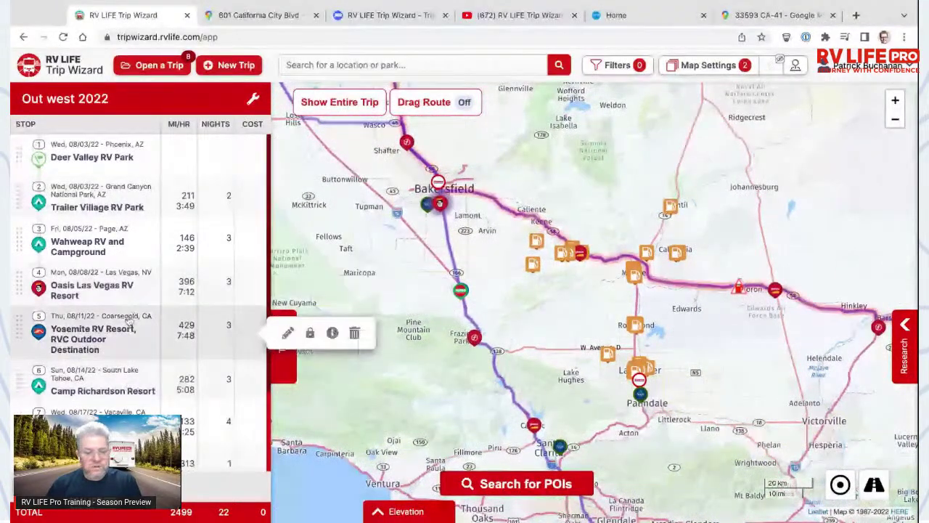
pyautogui.click(667, 210)
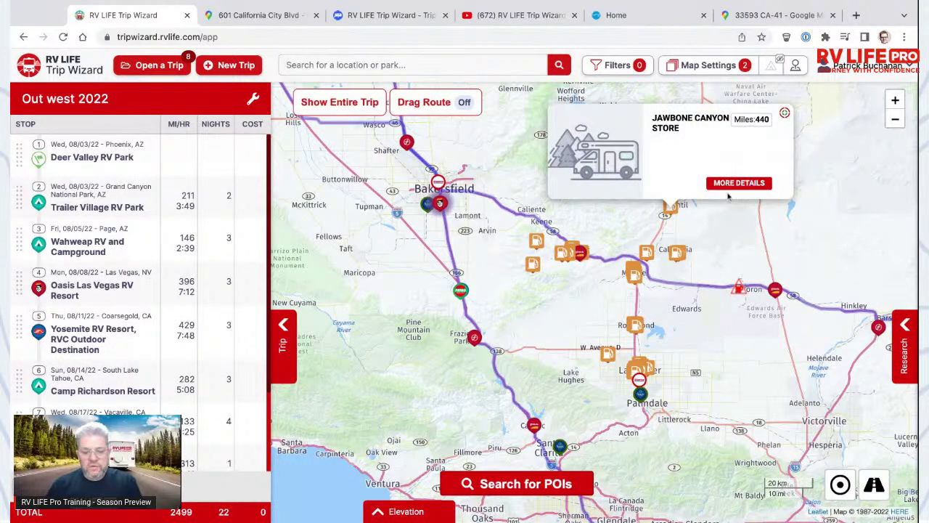
# Add the Shell station near California City Blvd to the trip after Yosemite RV Resort with 0 nights.
pyautogui.scroll(2, 676, 251)
pyautogui.click(606, 263)
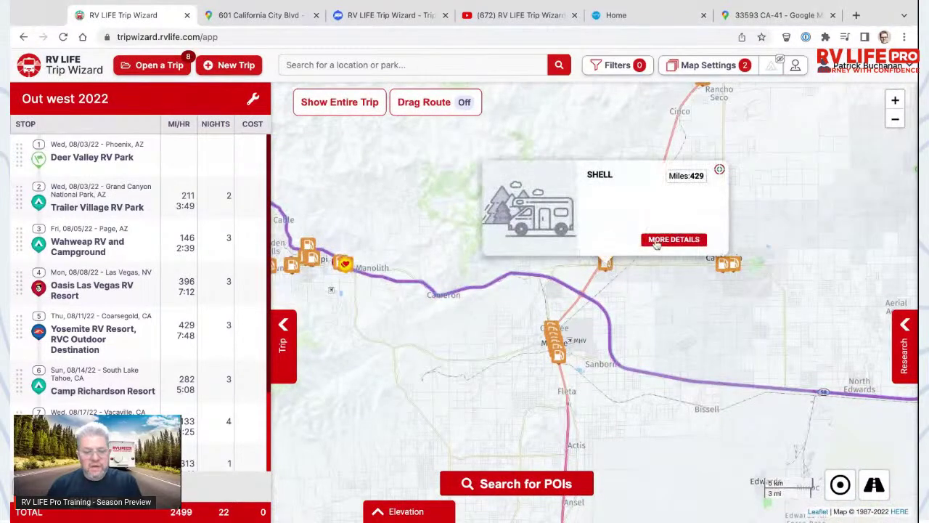
pyautogui.click(655, 244)
pyautogui.click(486, 157)
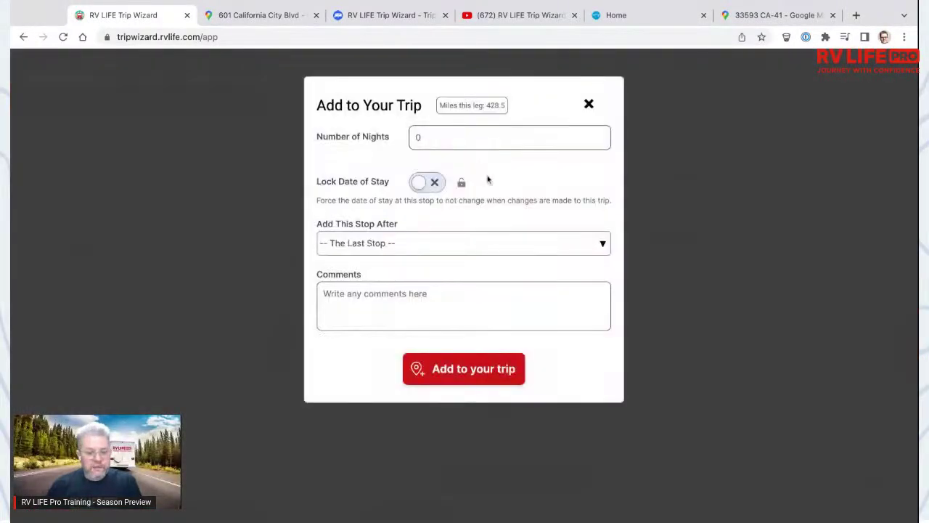
pyautogui.click(476, 244)
pyautogui.click(464, 369)
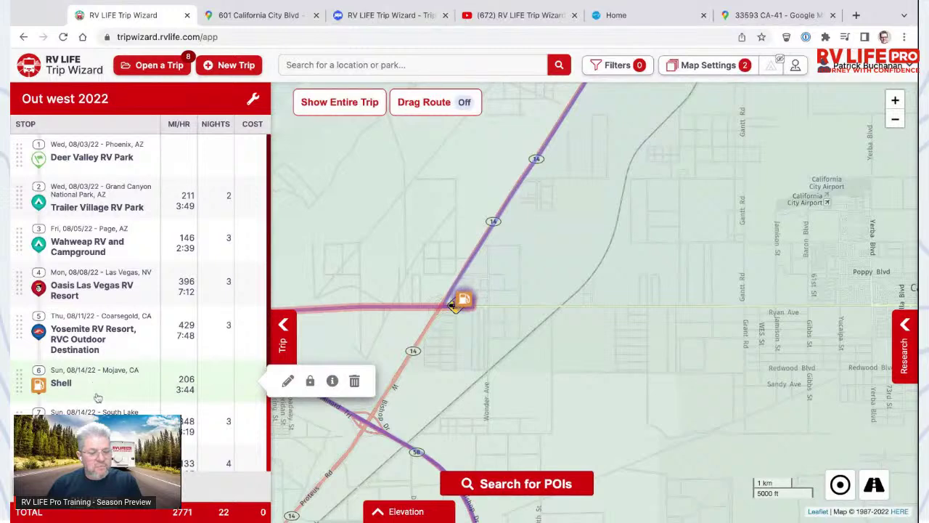
# Edit the new Shell stop to top off fuel there and save the stop.
pyautogui.scroll(-1, 97, 392)
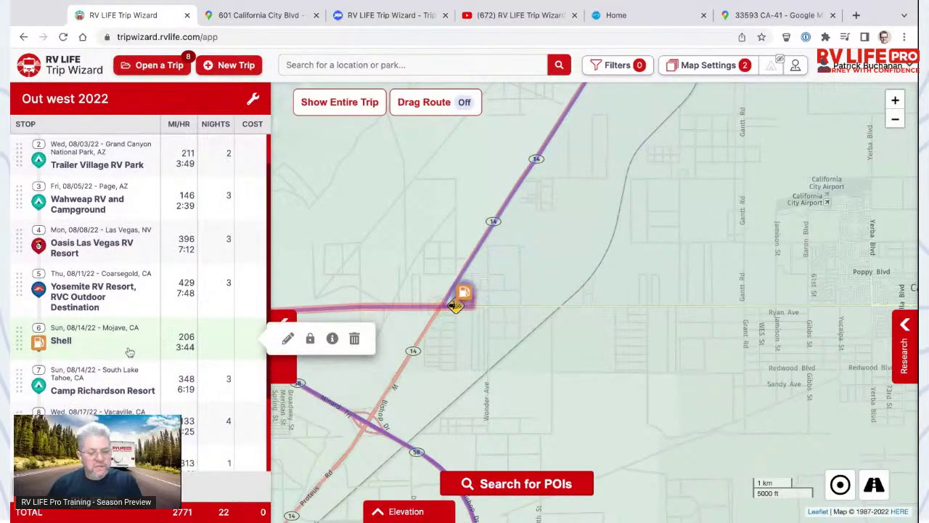
pyautogui.click(288, 337)
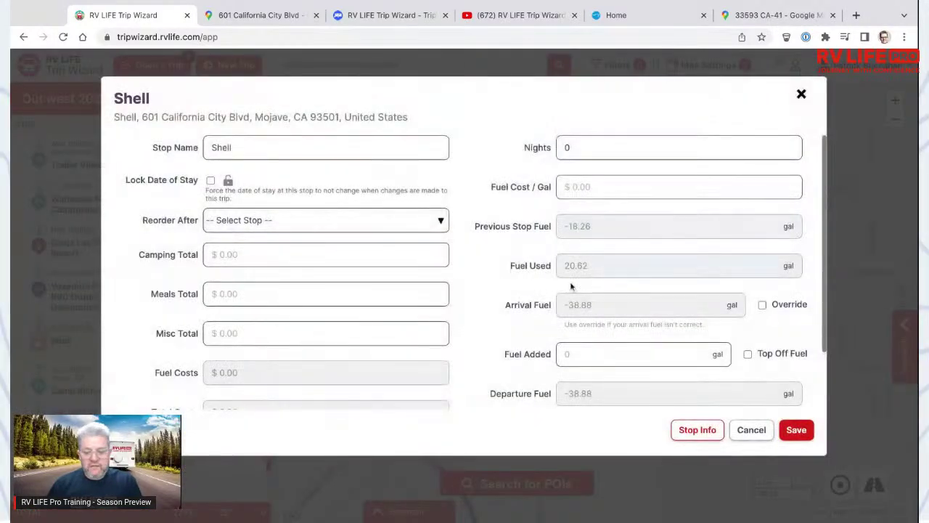
pyautogui.click(747, 354)
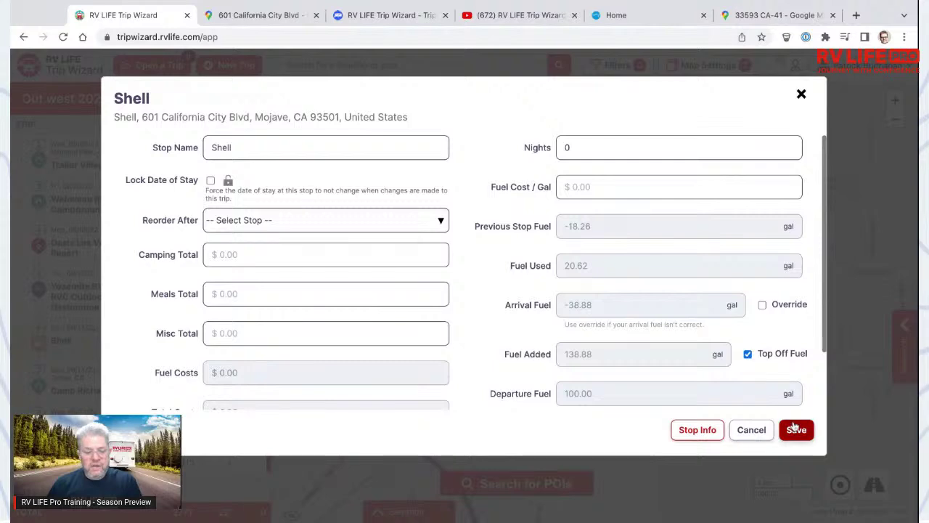
pyautogui.press('Escape')
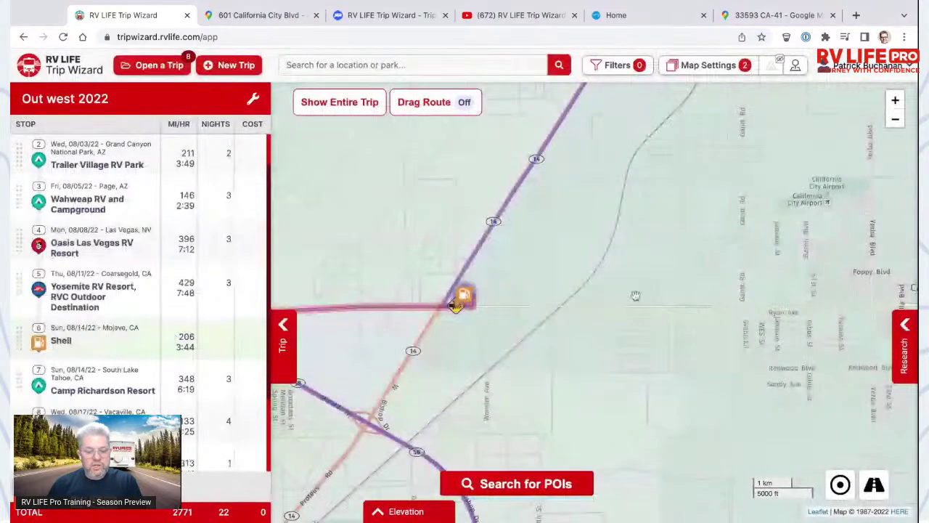
# Examine the route between Las Vegas, the Shell stop and Yosemite RV Resort to check the order of the stops.
pyautogui.scroll(2, 549, 298)
pyautogui.scroll(-3, 549, 298)
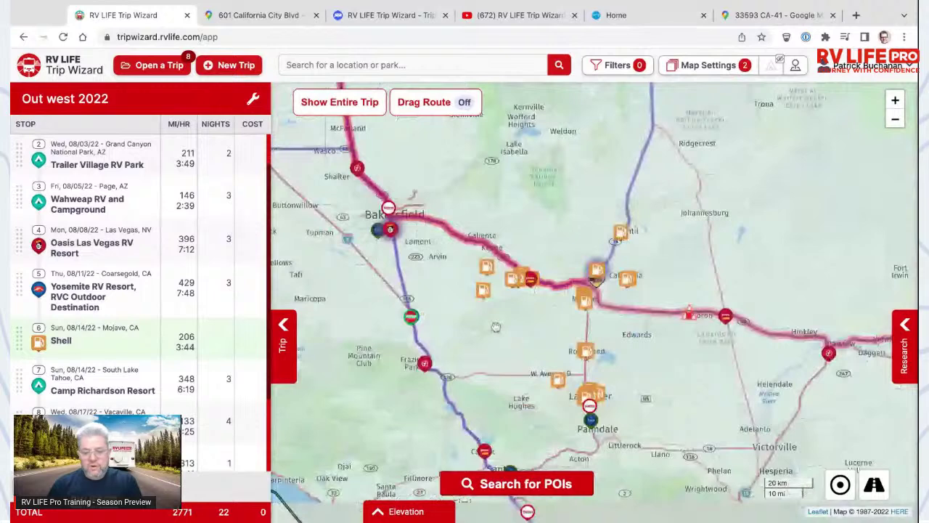
pyautogui.moveTo(496, 326); pyautogui.dragTo(558, 297)
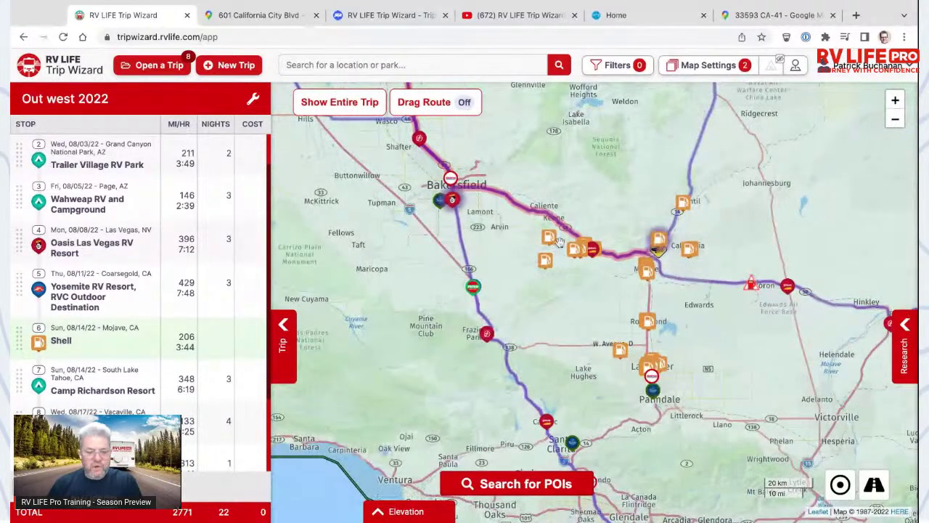
pyautogui.scroll(-1, 556, 247)
pyautogui.scroll(-1, 567, 196)
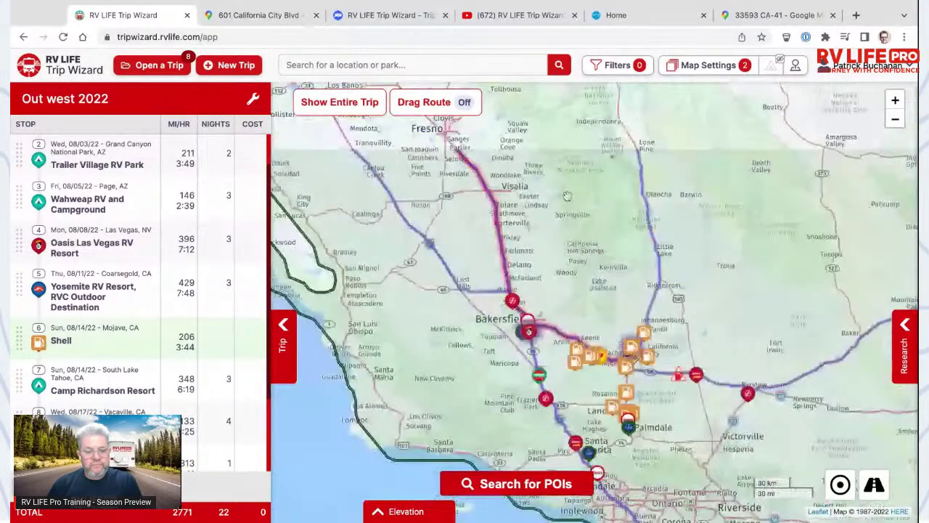
pyautogui.moveTo(567, 196); pyautogui.dragTo(570, 214)
pyautogui.scroll(-1, 694, 365)
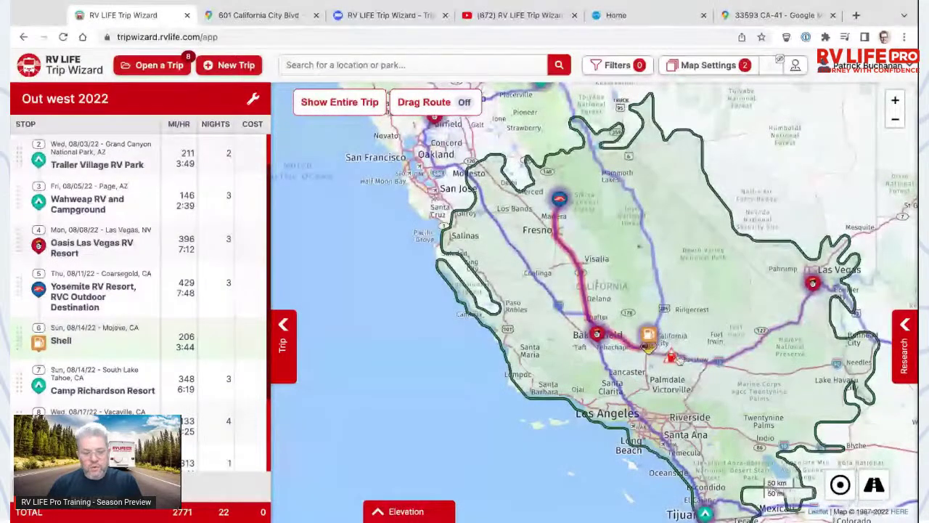
pyautogui.scroll(-1, 661, 306)
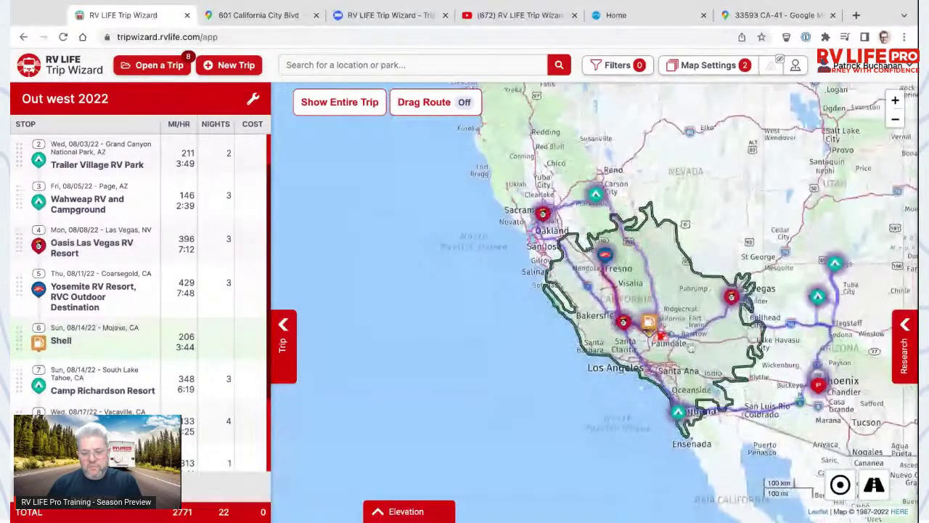
pyautogui.scroll(1, 676, 337)
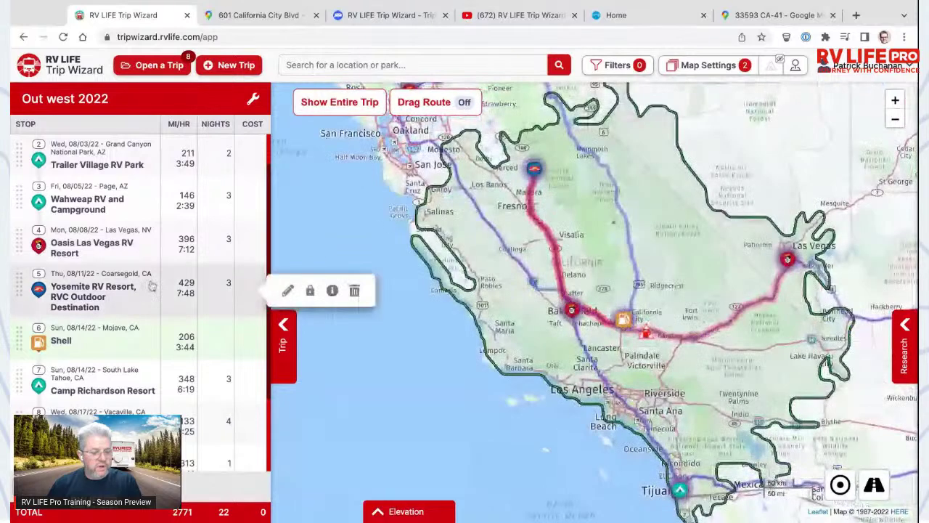
# Move the Shell fuel stop ahead of Yosemite RV Resort in the trip's stop order.
pyautogui.moveTo(20, 332); pyautogui.dragTo(20, 333)
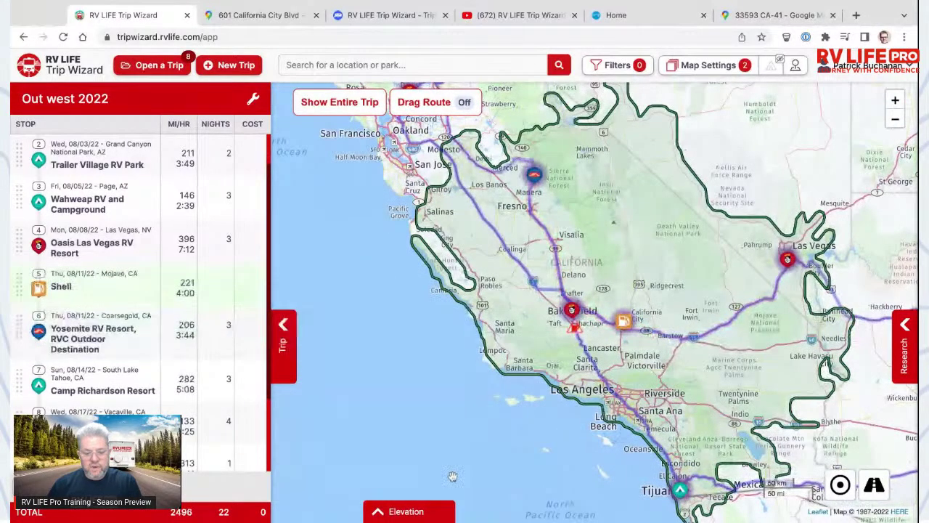
pyautogui.moveTo(38, 336)
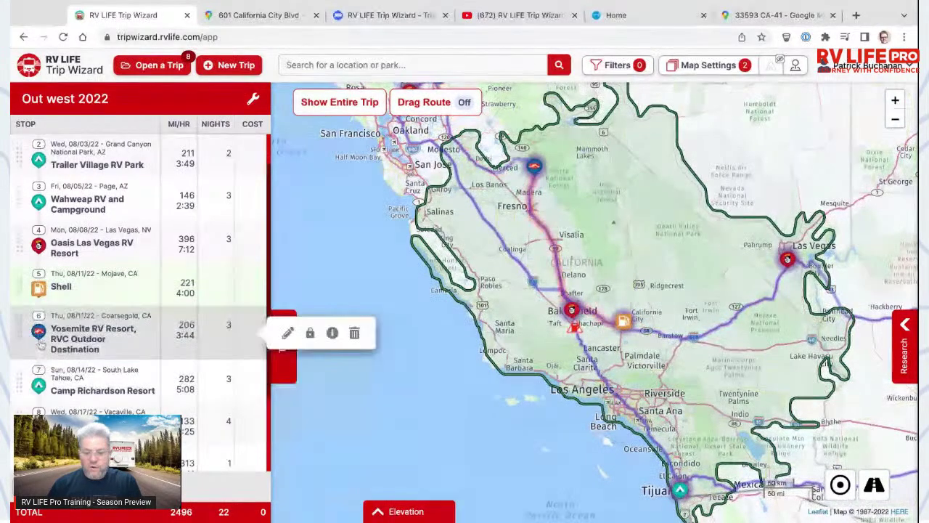
pyautogui.click(21, 290)
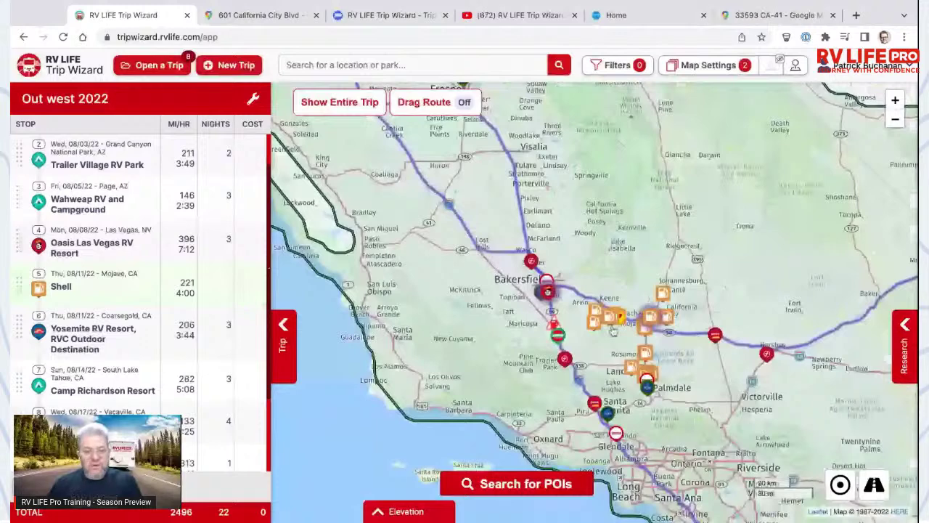